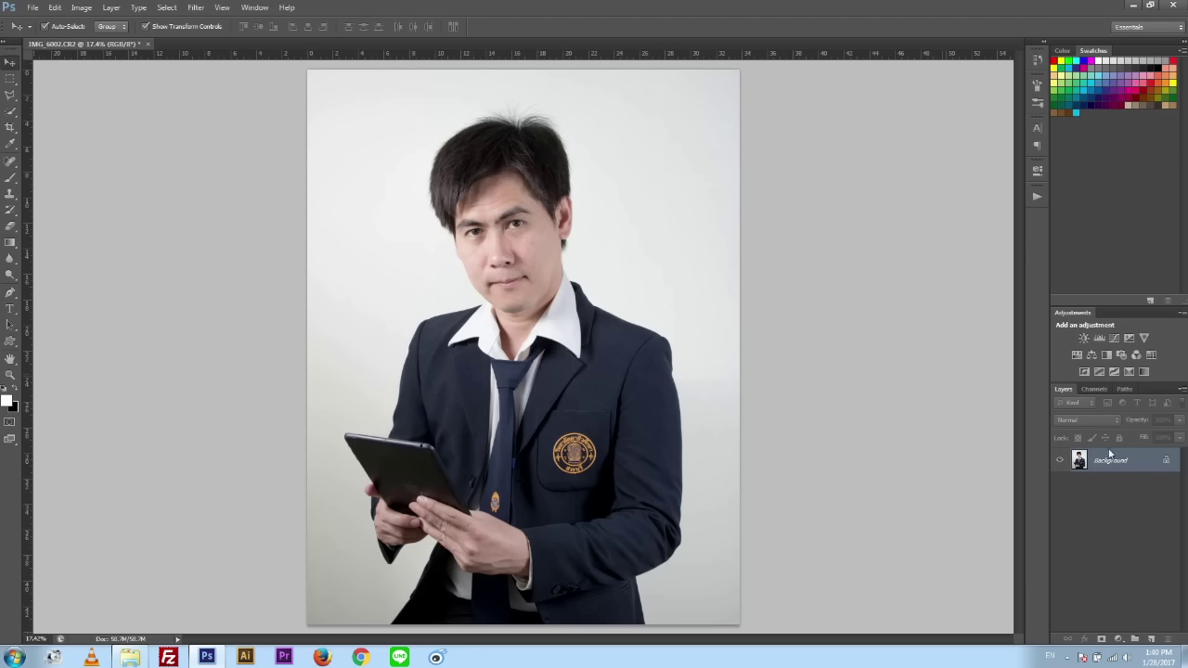
pyautogui.click(1152, 641)
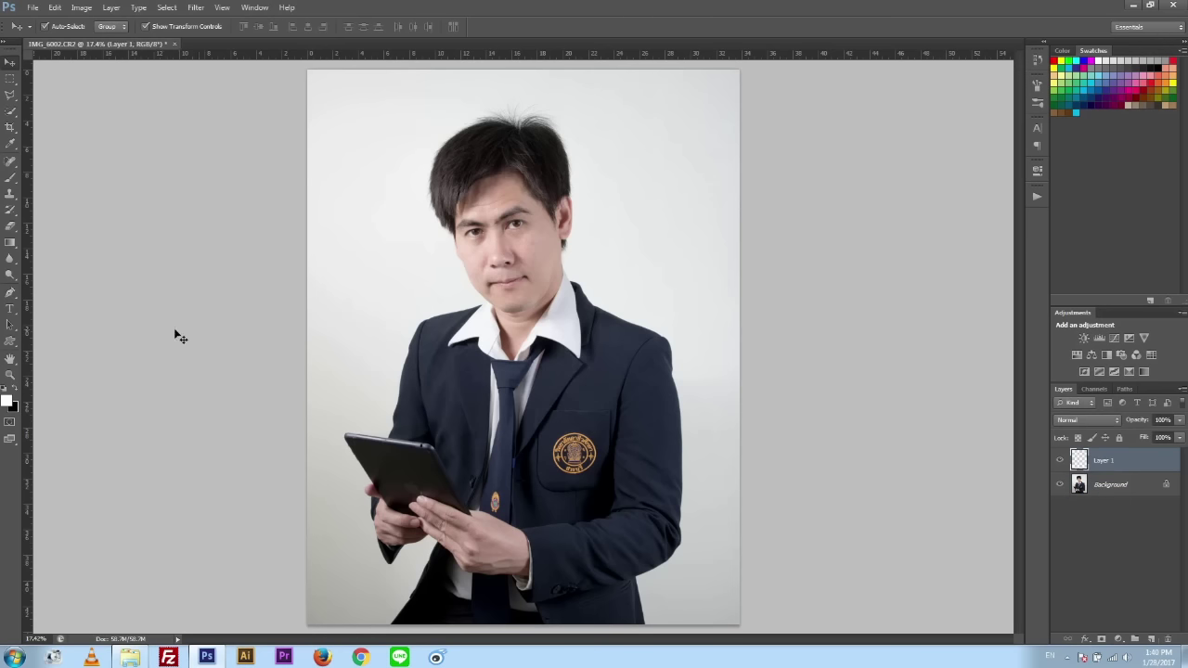
pyautogui.click(10, 176)
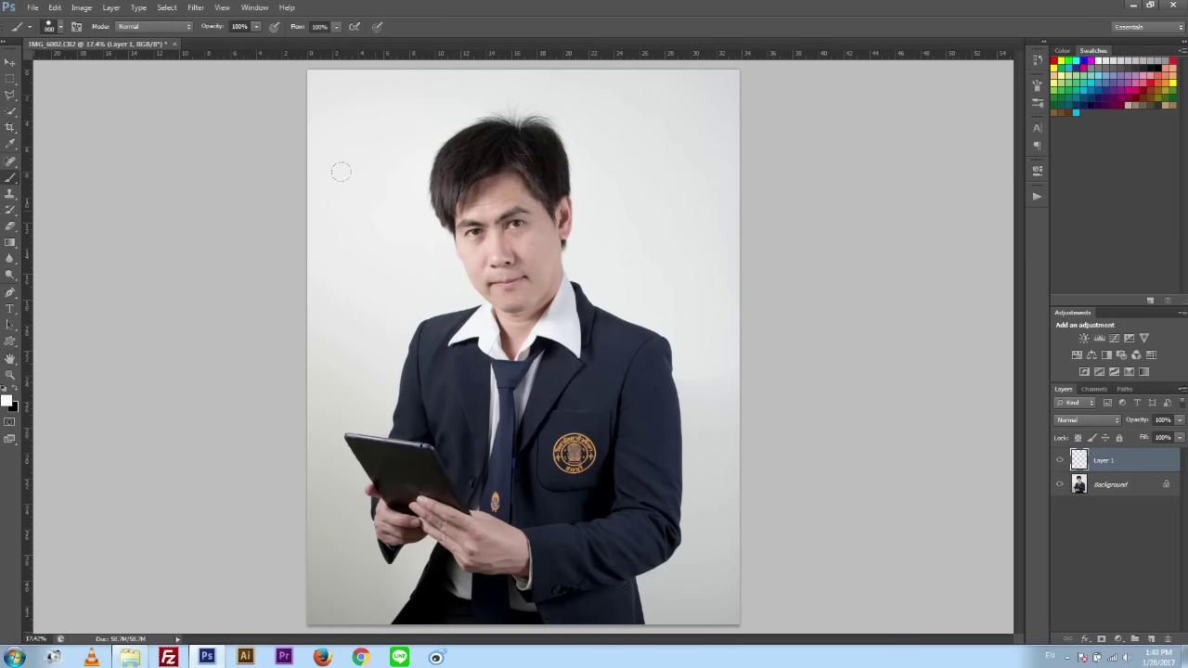
pyautogui.click(365, 191)
pyautogui.press('v')
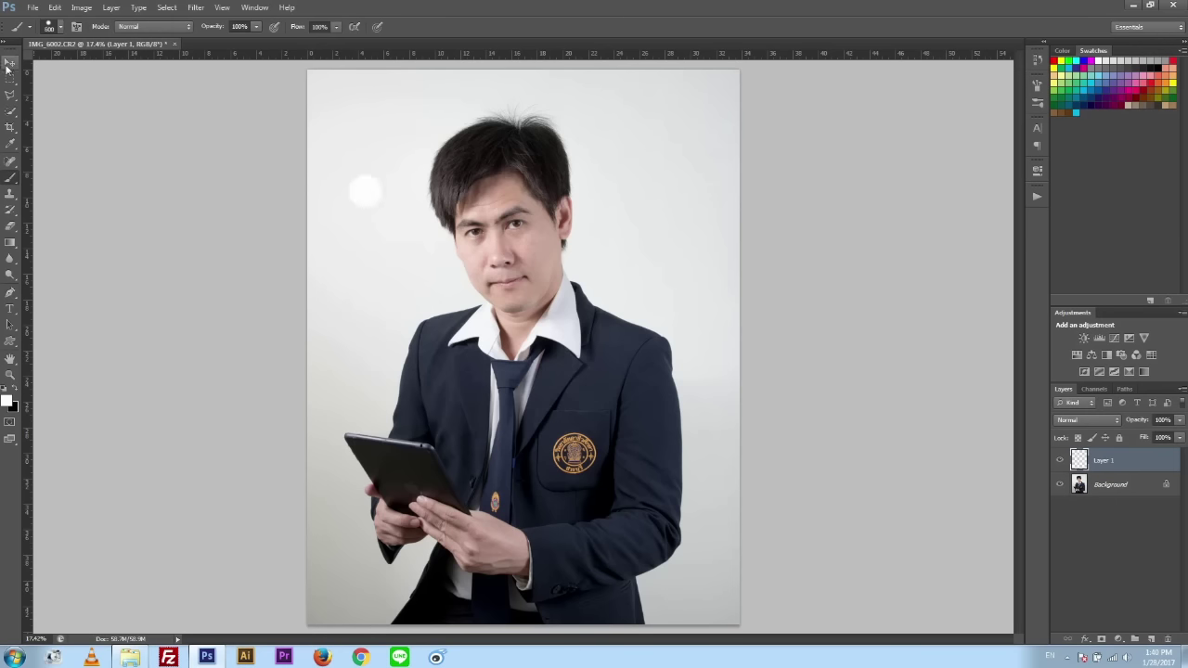
pyautogui.click(256, 162)
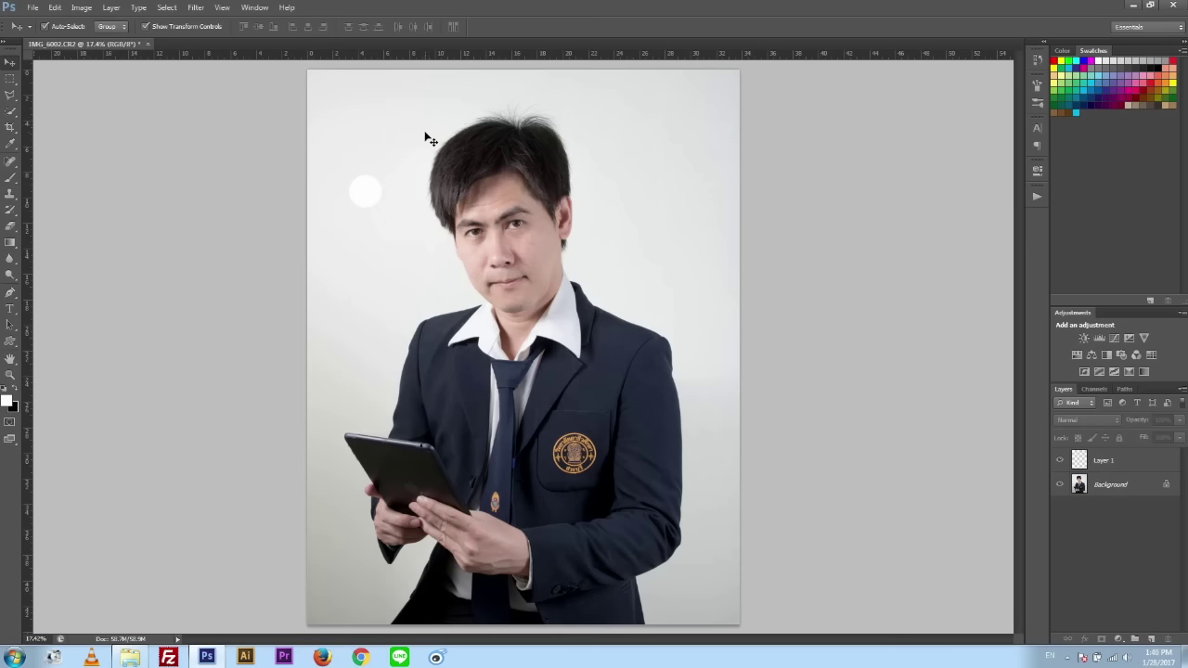
pyautogui.click(373, 190)
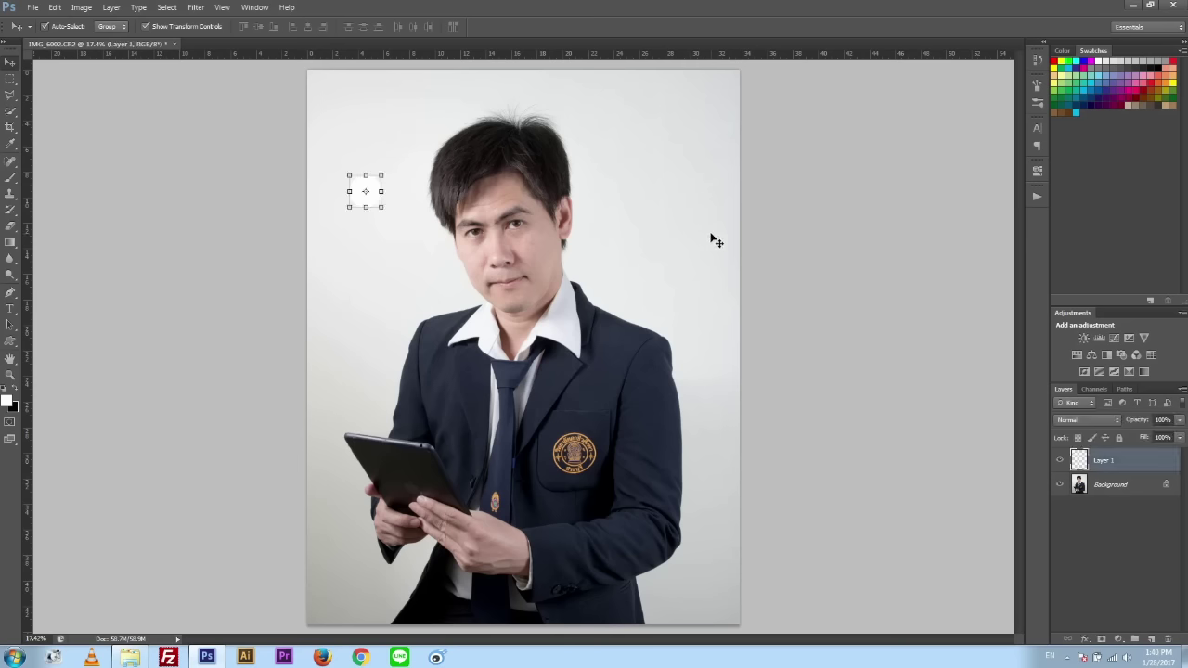
pyautogui.hotkey('ctrl', 'e')
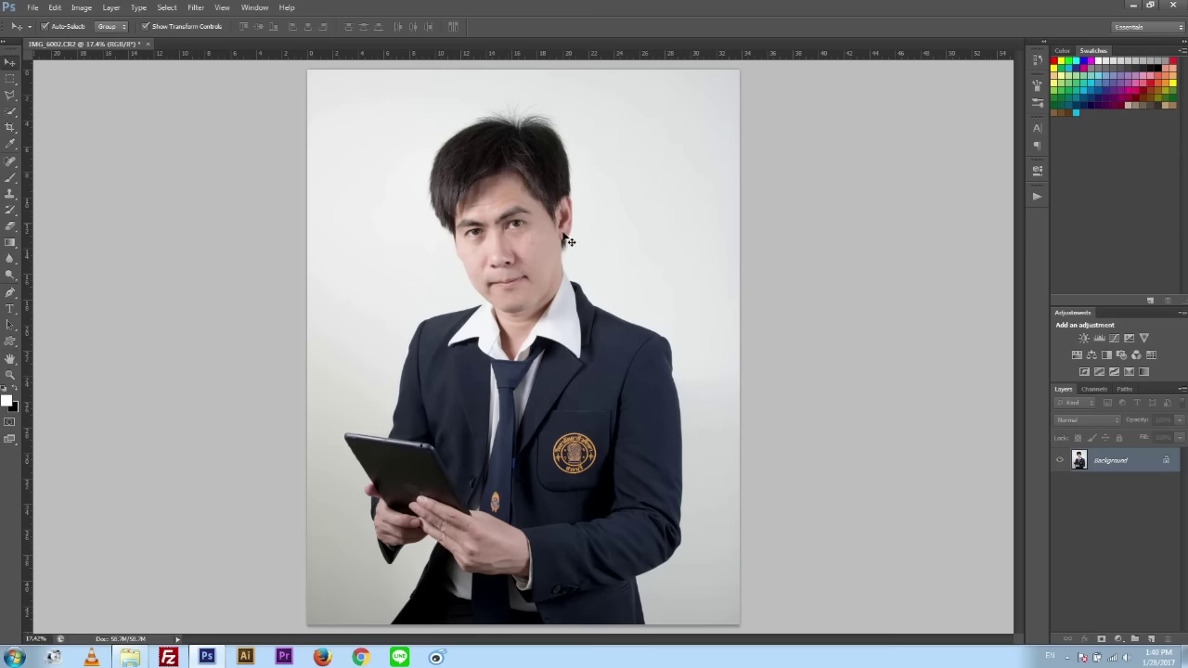
# - Zoom in and heal away the small badge on the tie with the Spot Healing Brush
pyautogui.scroll(2, 467, 562)
pyautogui.scroll(1, 467, 562)
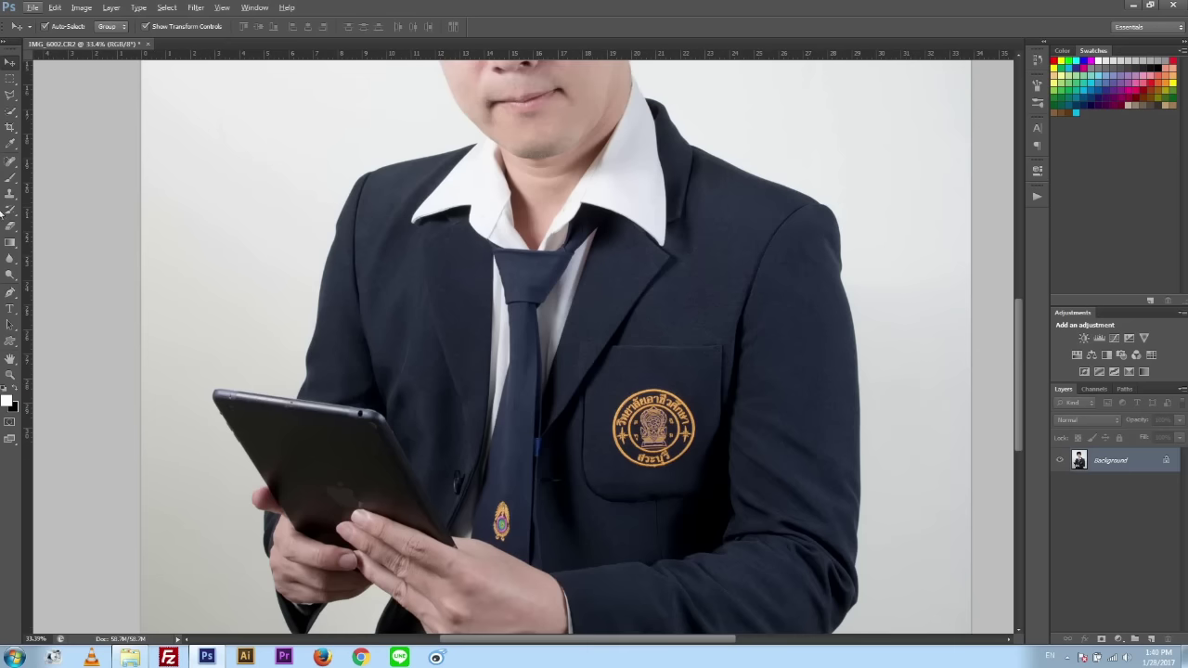
pyautogui.click(9, 162)
pyautogui.scroll(2, 525, 527)
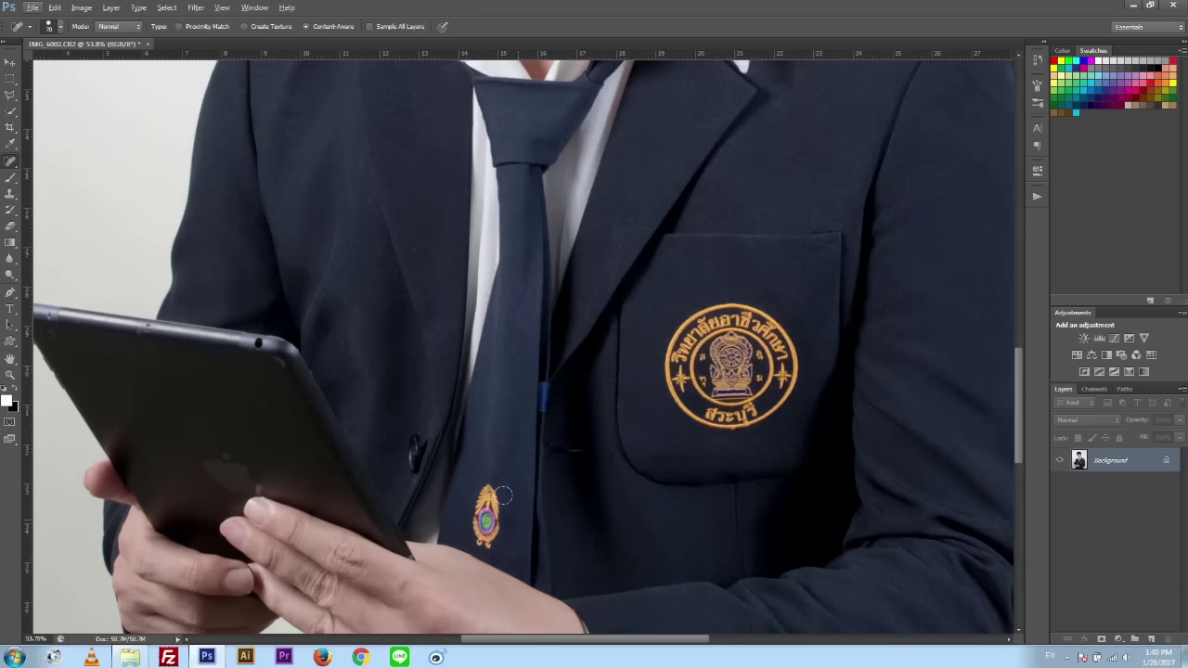
pyautogui.moveTo(489, 491); pyautogui.dragTo(476, 501)
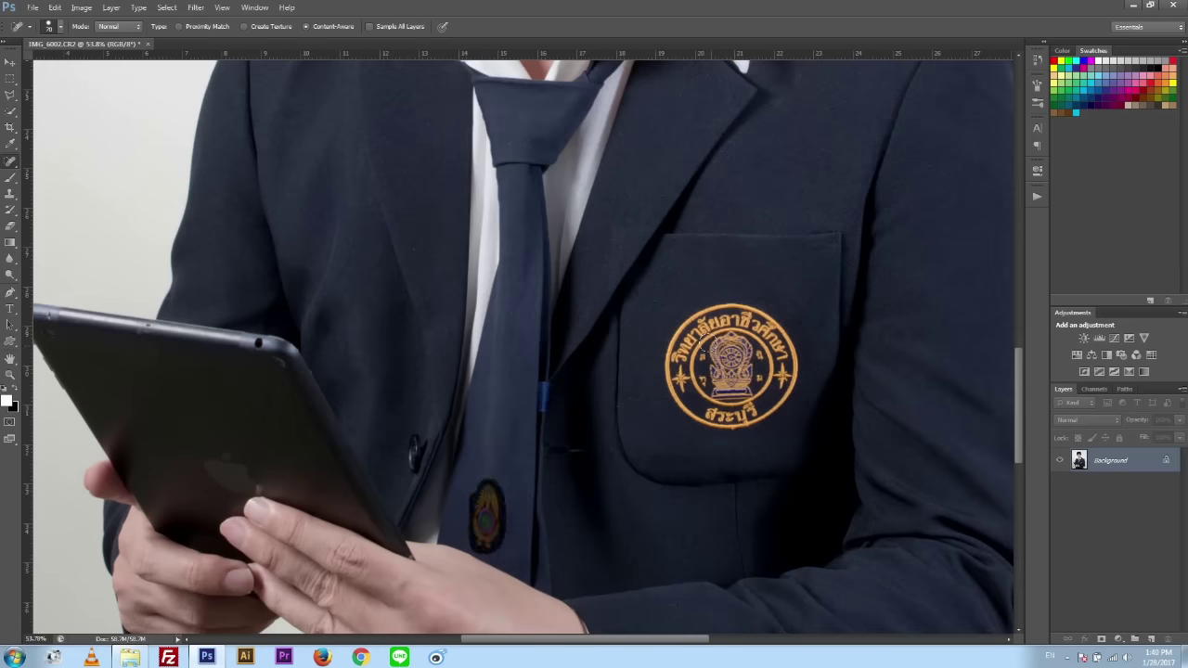
pyautogui.moveTo(482, 501); pyautogui.dragTo(488, 532)
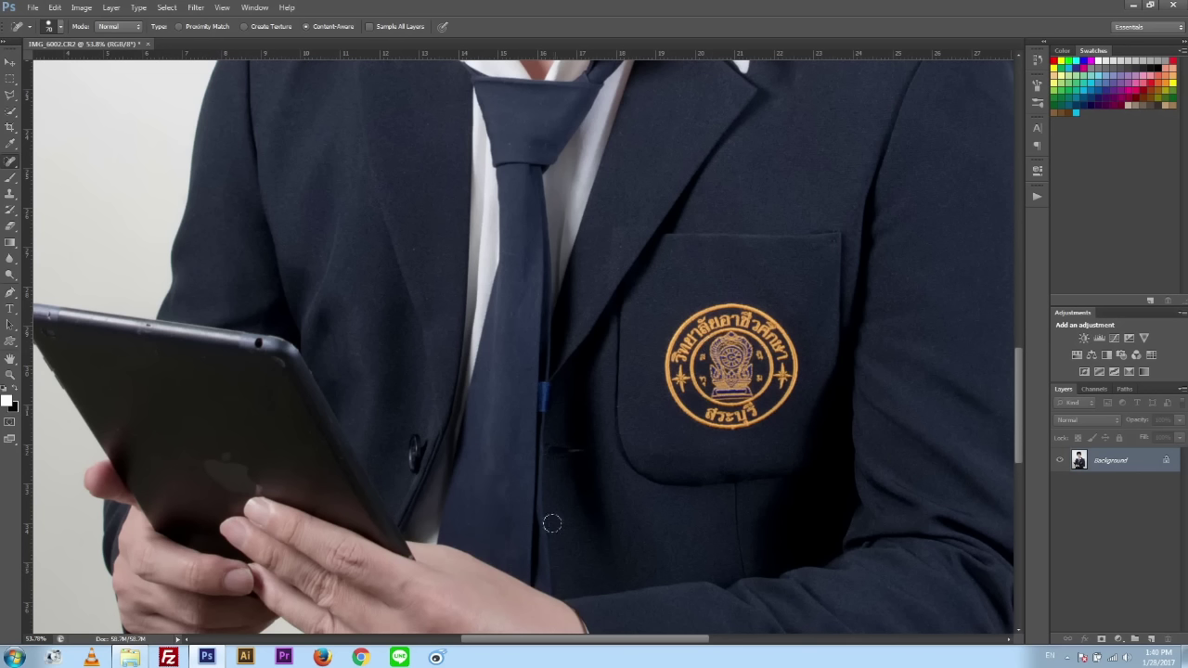
# - Heal away the round emblem on the jacket pocket and clean up leftover traces
pyautogui.moveTo(713, 413)
pyautogui.mouseDown()
pyautogui.moveTo(700, 311)
pyautogui.moveTo(770, 314)
pyautogui.moveTo(795, 353)
pyautogui.moveTo(775, 410)
pyautogui.moveTo(711, 421)
pyautogui.moveTo(784, 371)
pyautogui.moveTo(734, 317)
pyautogui.moveTo(673, 376)
pyautogui.moveTo(752, 370)
pyautogui.moveTo(705, 353)
pyautogui.moveTo(757, 362)
pyautogui.moveTo(732, 385)
pyautogui.mouseUp()
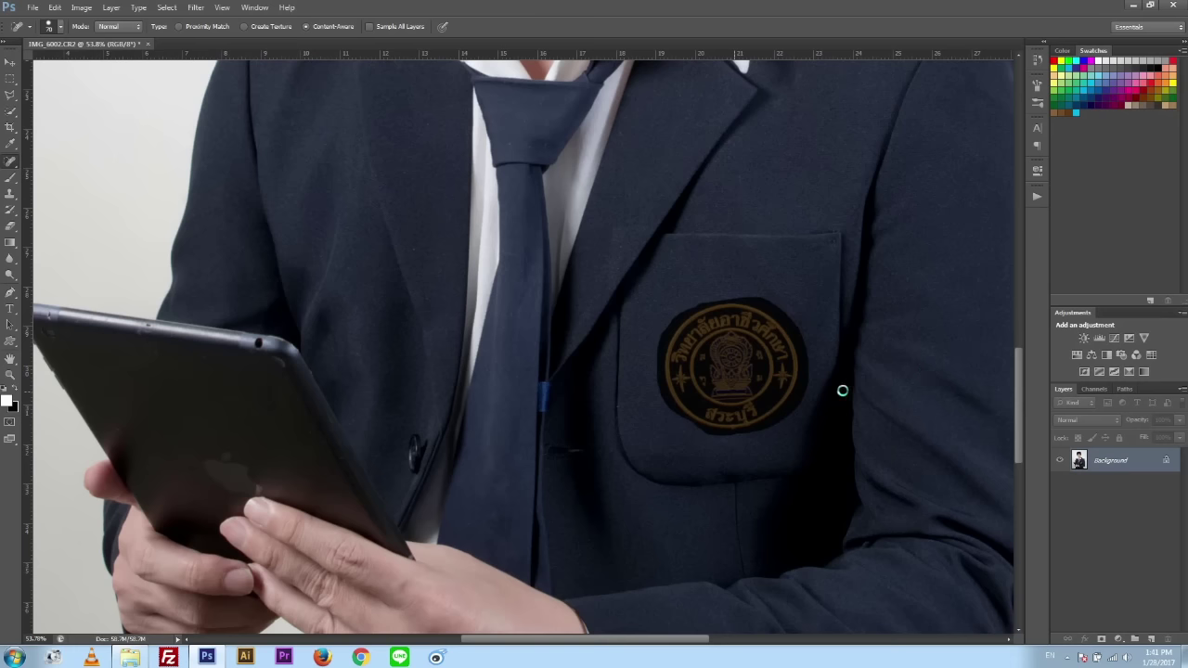
pyautogui.click(683, 374)
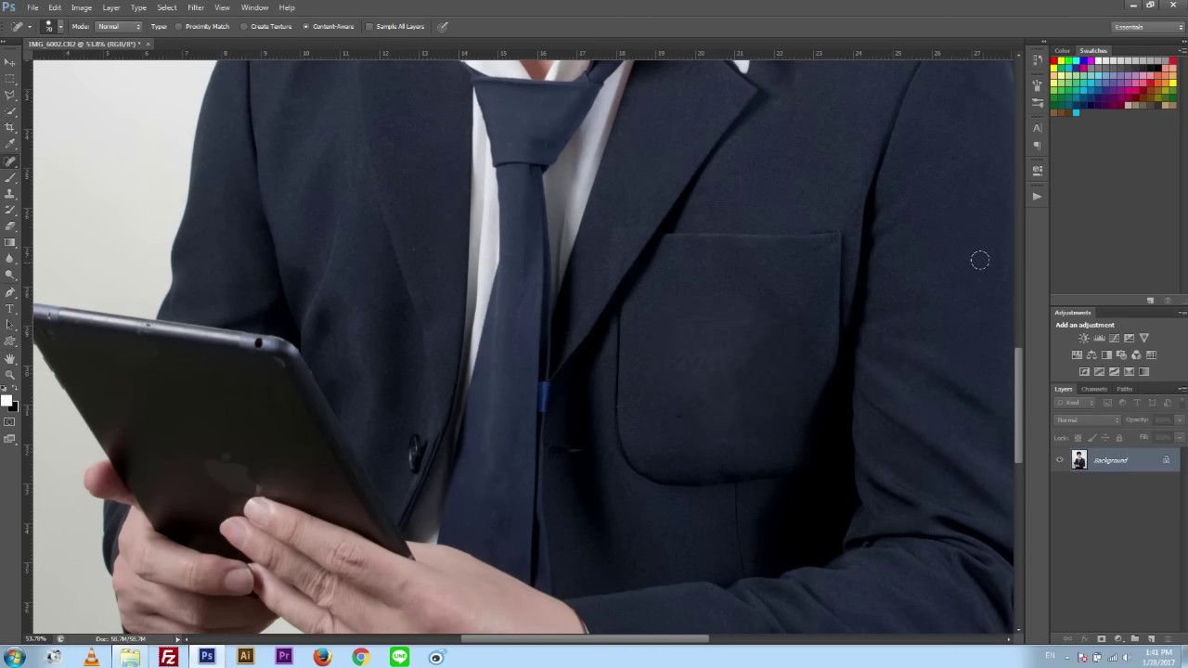
pyautogui.rightClick(13, 163)
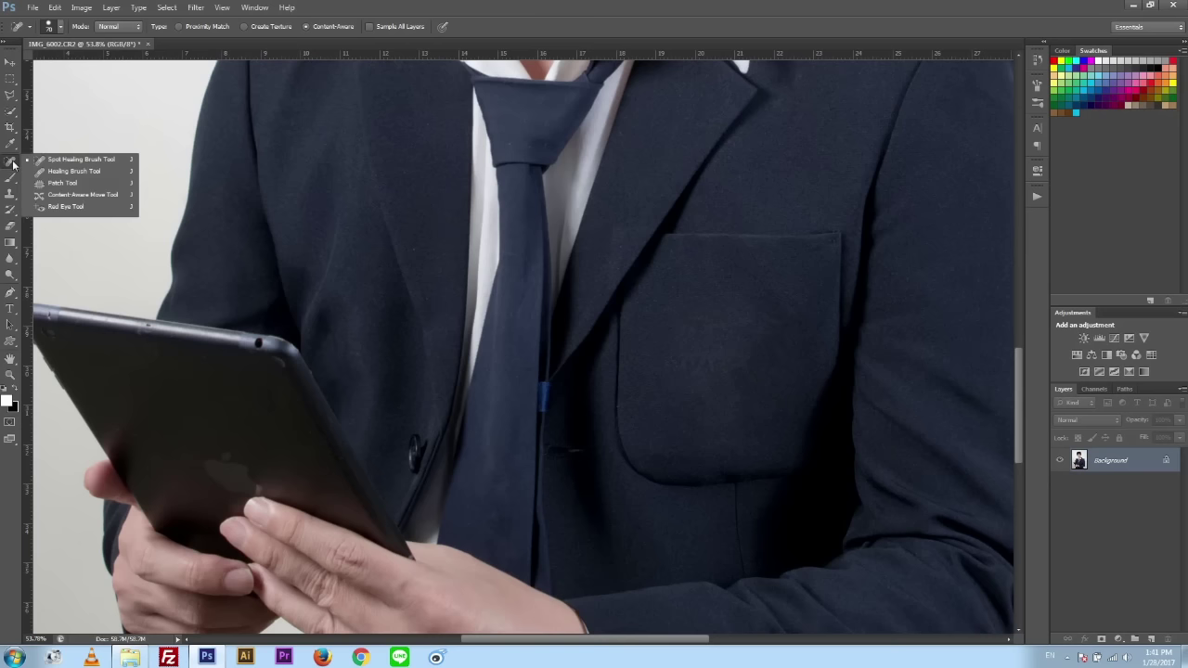
pyautogui.click(87, 160)
pyautogui.moveTo(217, 462)
pyautogui.mouseDown()
pyautogui.moveTo(232, 487)
pyautogui.moveTo(225, 469)
pyautogui.mouseUp()
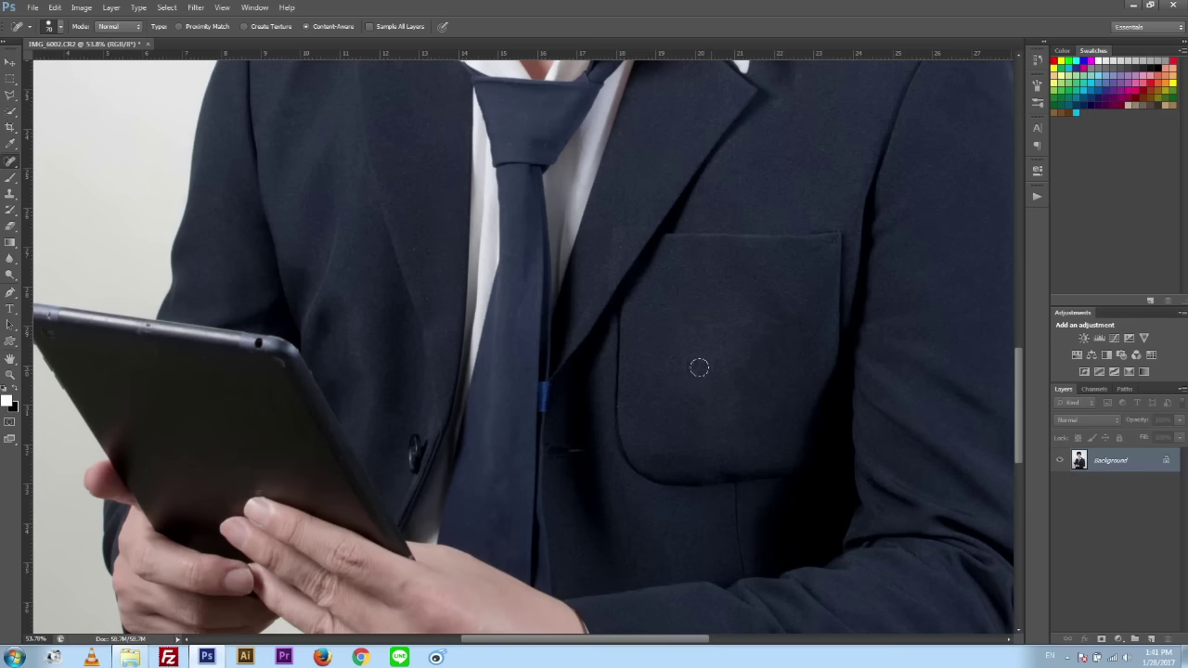
pyautogui.moveTo(692, 369)
pyautogui.mouseDown()
pyautogui.moveTo(715, 357)
pyautogui.moveTo(744, 369)
pyautogui.mouseUp()
pyautogui.scroll(-5, 751, 372)
# - Duplicate the Background layer into a Background copy above the original, then pick Quick Selection
pyautogui.click(10, 61)
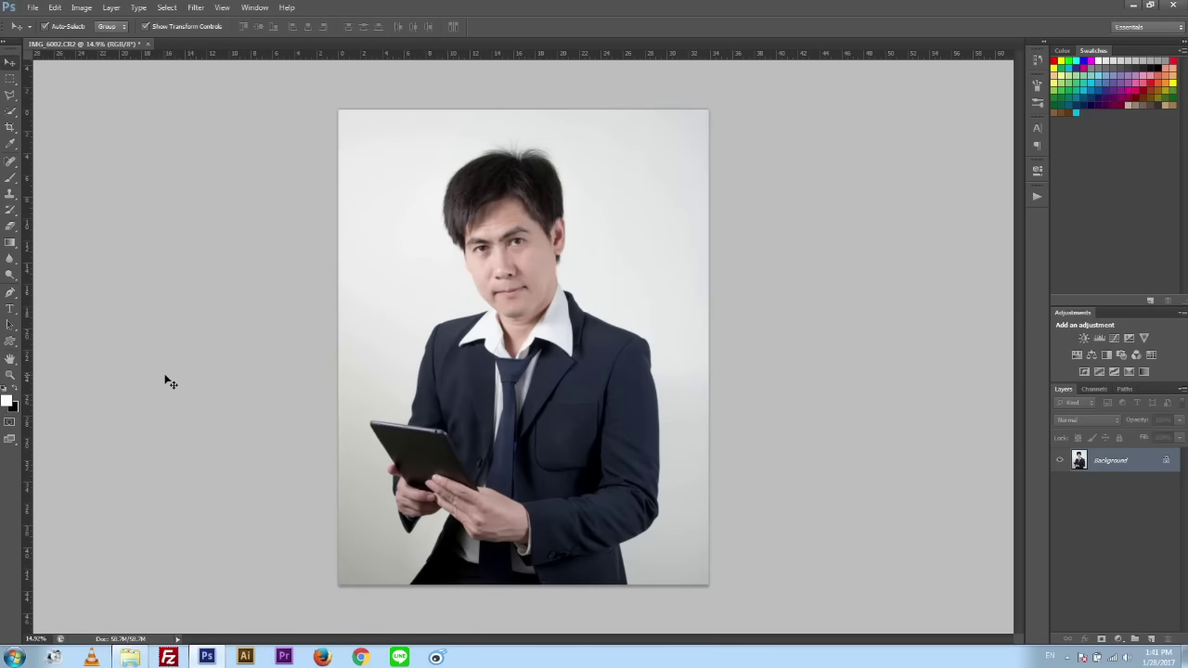
pyautogui.scroll(2, 570, 522)
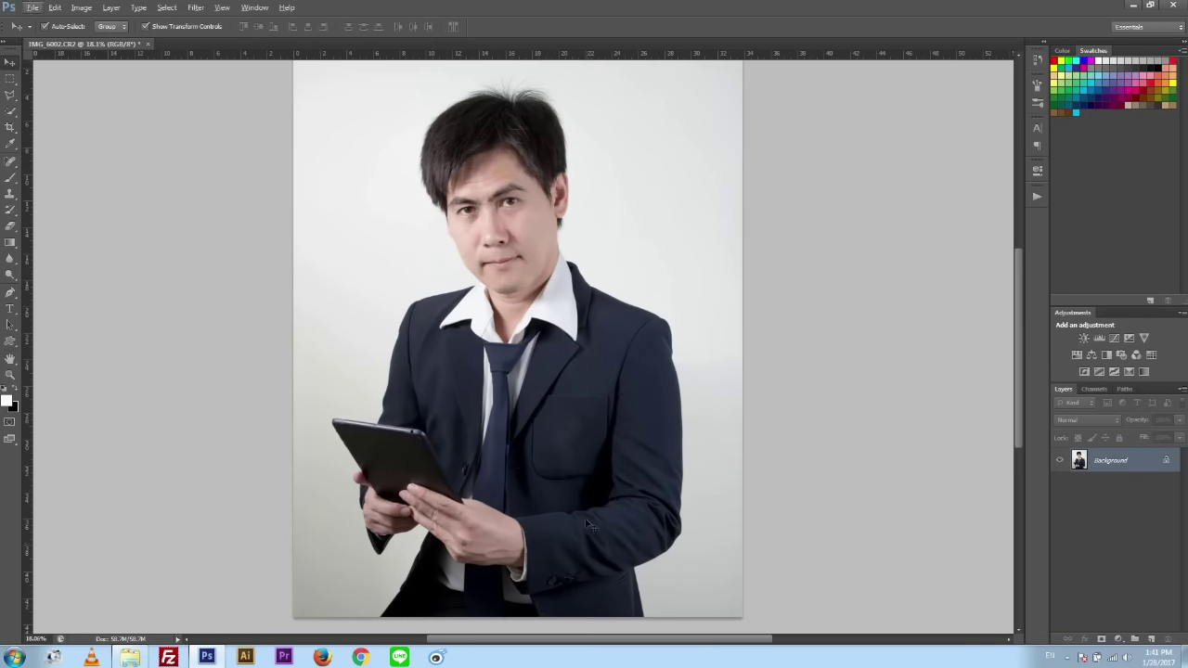
pyautogui.scroll(1, 588, 497)
pyautogui.scroll(-1, 588, 497)
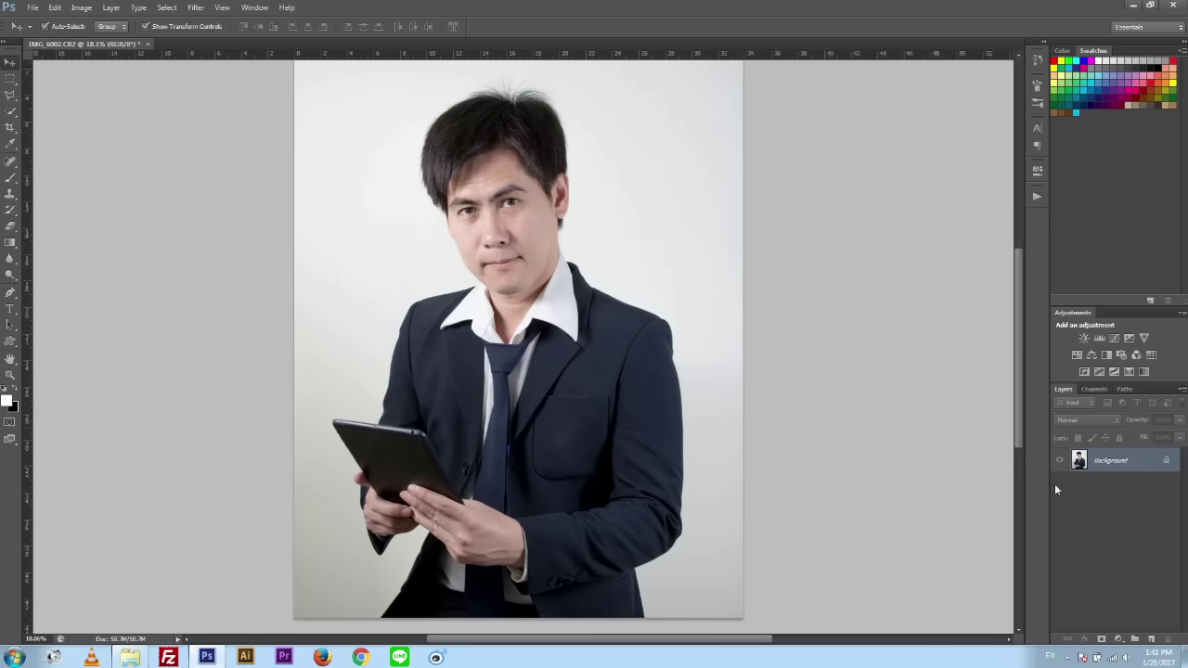
pyautogui.moveTo(1131, 461); pyautogui.dragTo(1151, 640)
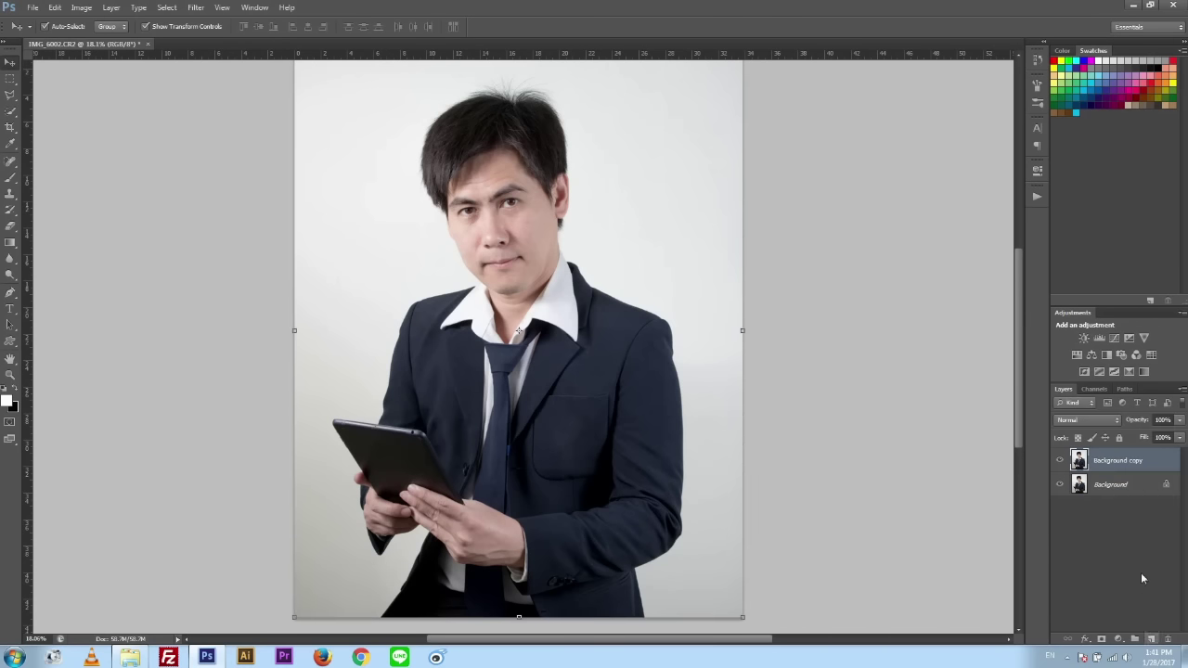
pyautogui.click(9, 112)
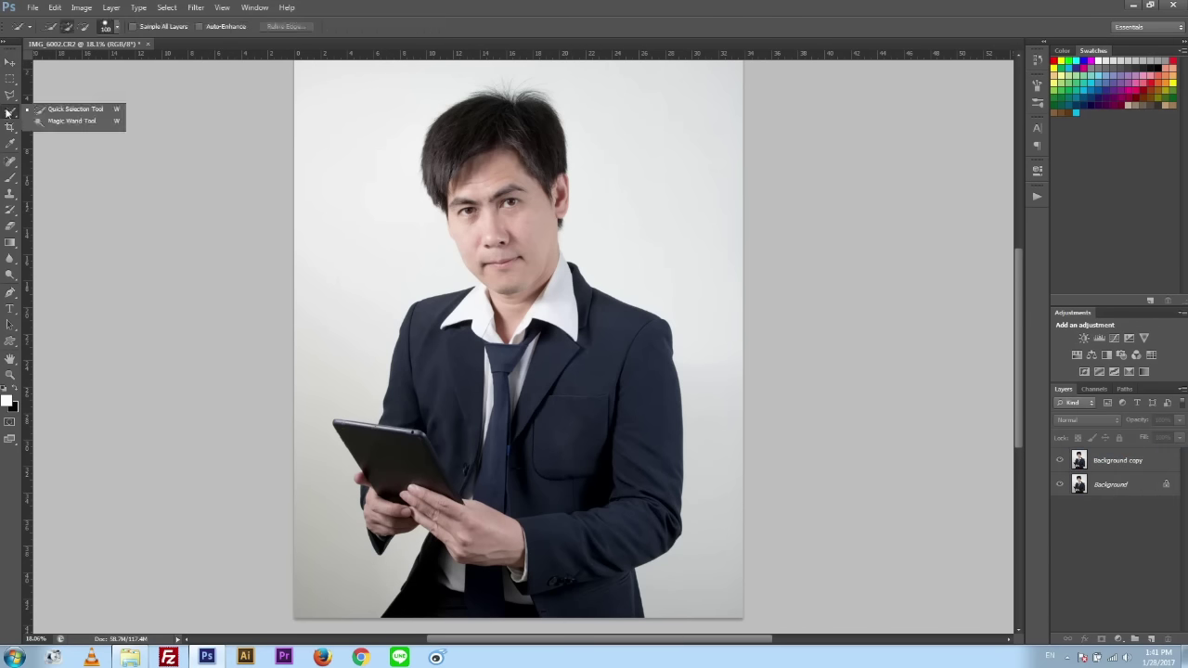
pyautogui.click(76, 112)
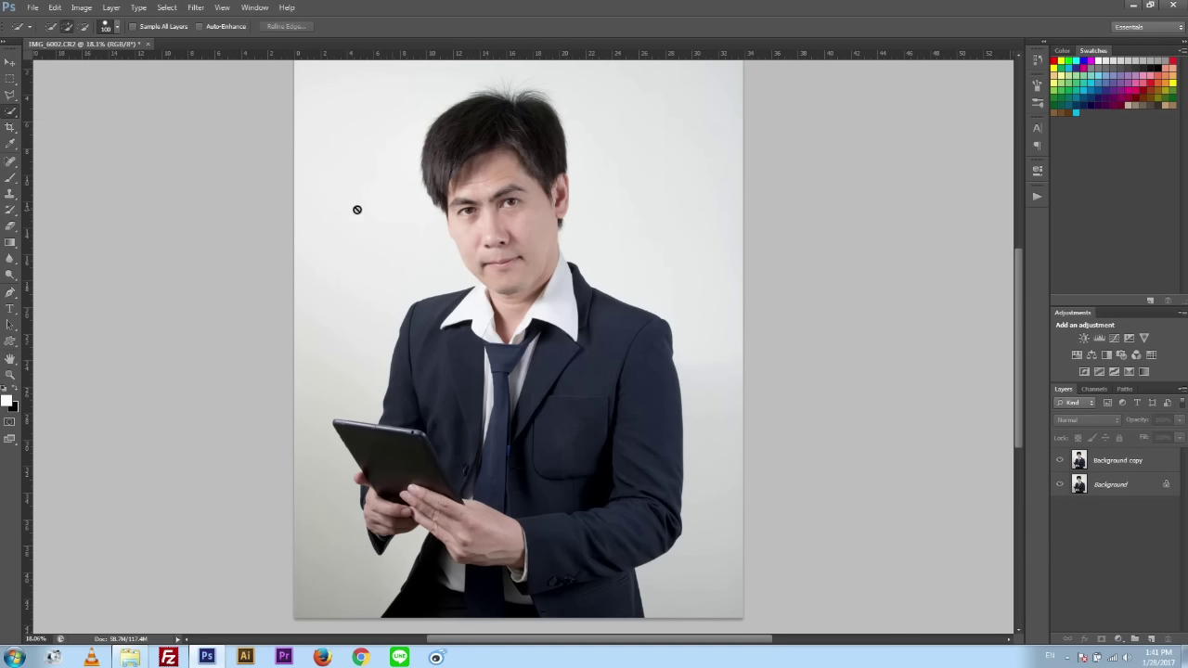
# - On Background copy, quick-select the backdrop left of the head and right of the suit
pyautogui.click(1097, 464)
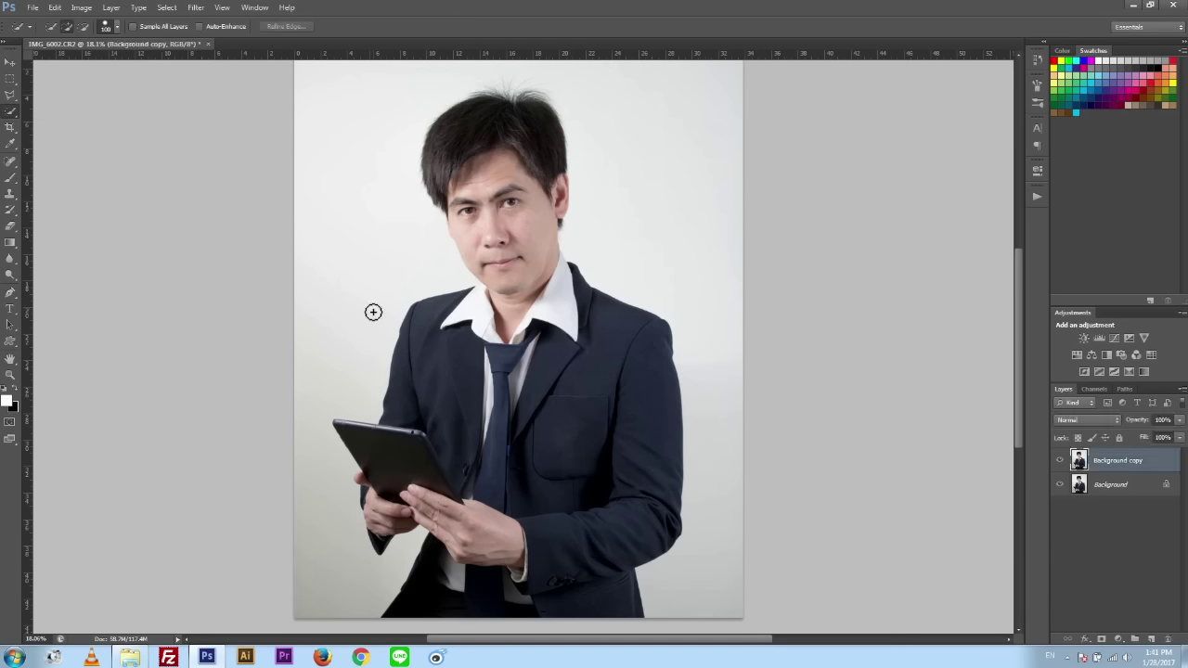
pyautogui.moveTo(389, 244); pyautogui.dragTo(360, 149)
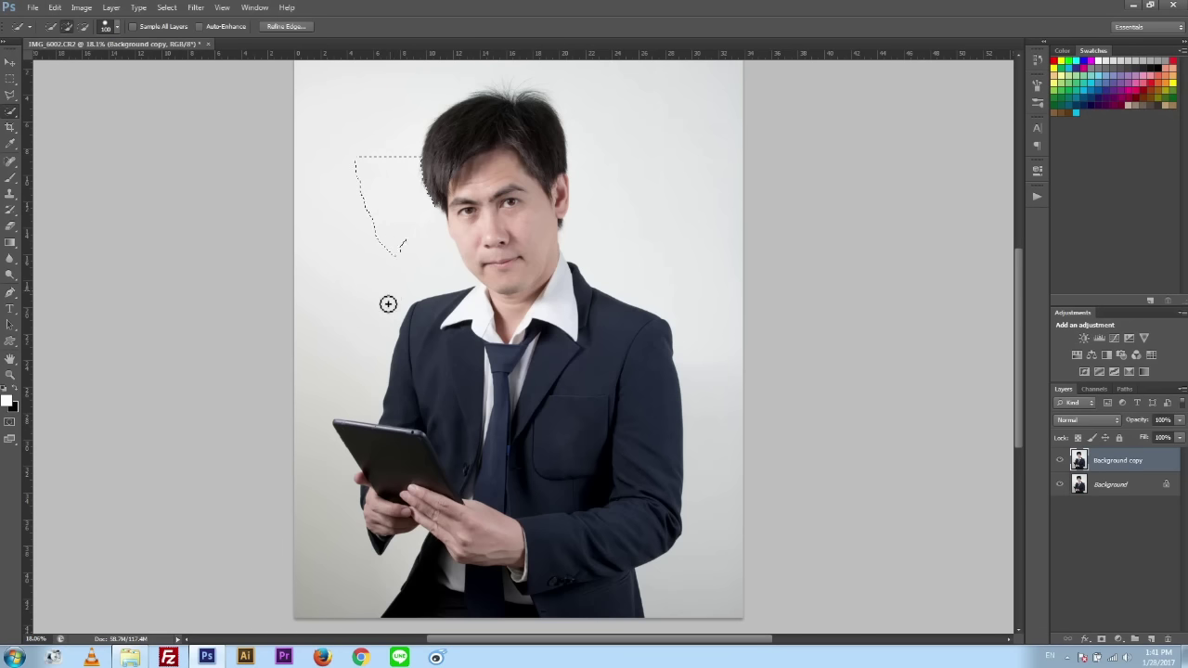
pyautogui.moveTo(387, 302); pyautogui.dragTo(358, 361)
pyautogui.moveTo(315, 467); pyautogui.dragTo(329, 547)
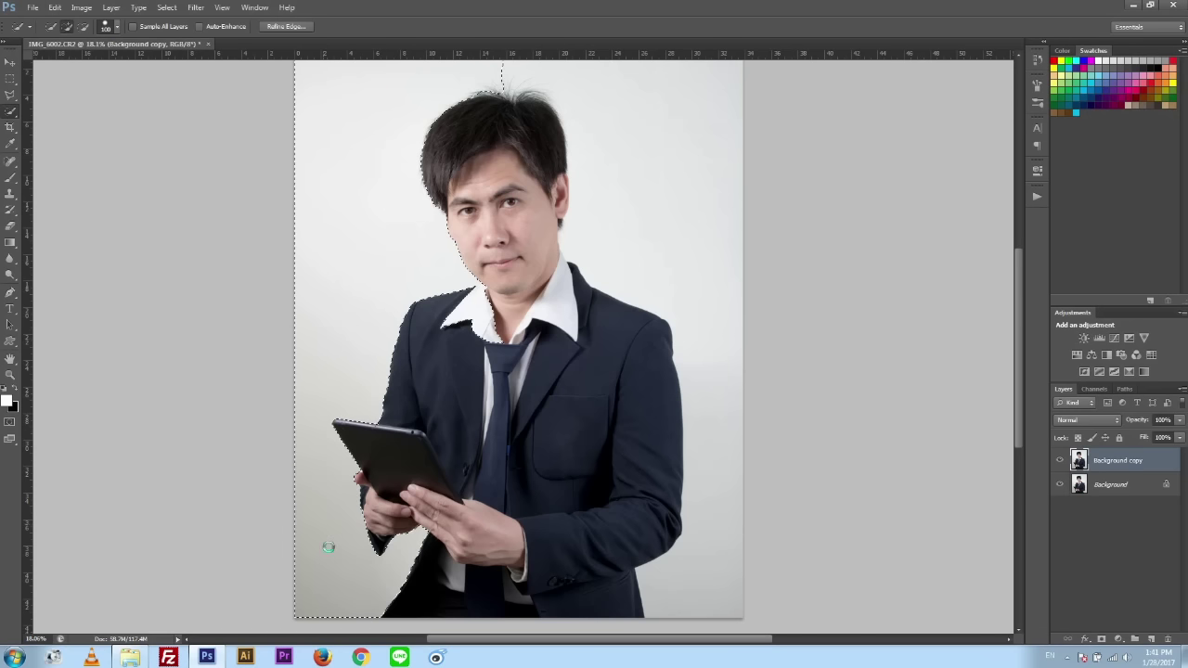
pyautogui.moveTo(700, 578); pyautogui.dragTo(698, 543)
pyautogui.moveTo(691, 381); pyautogui.dragTo(716, 421)
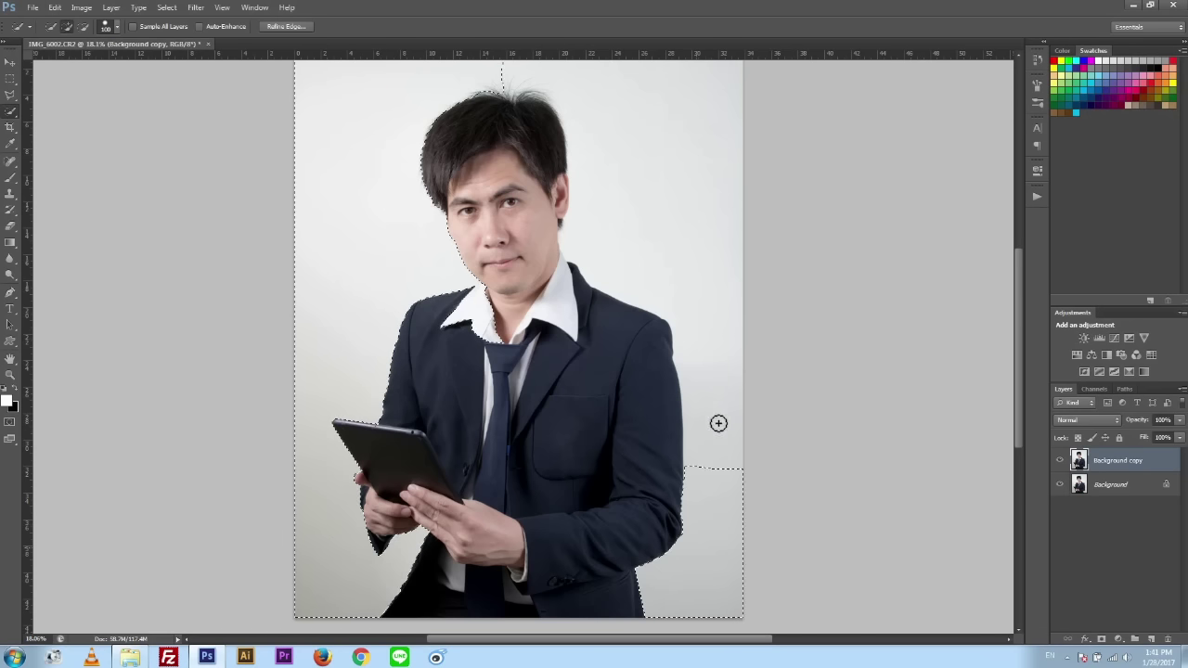
pyautogui.moveTo(702, 371); pyautogui.dragTo(664, 250)
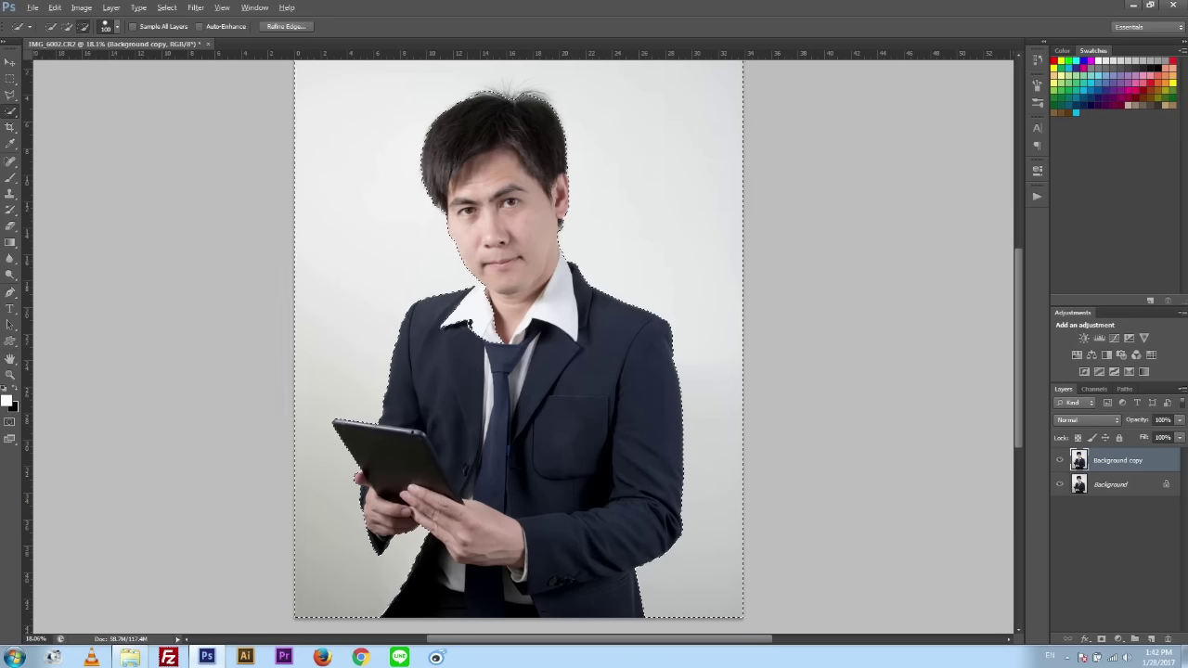
# - Zoom in on the fingertip by the tablet and shrink the selection brush to 35 to refine the edge
pyautogui.keyDown('alt'); pyautogui.scroll(2, 483, 315); pyautogui.keyUp('alt')
pyautogui.scroll(2, 539, 287)
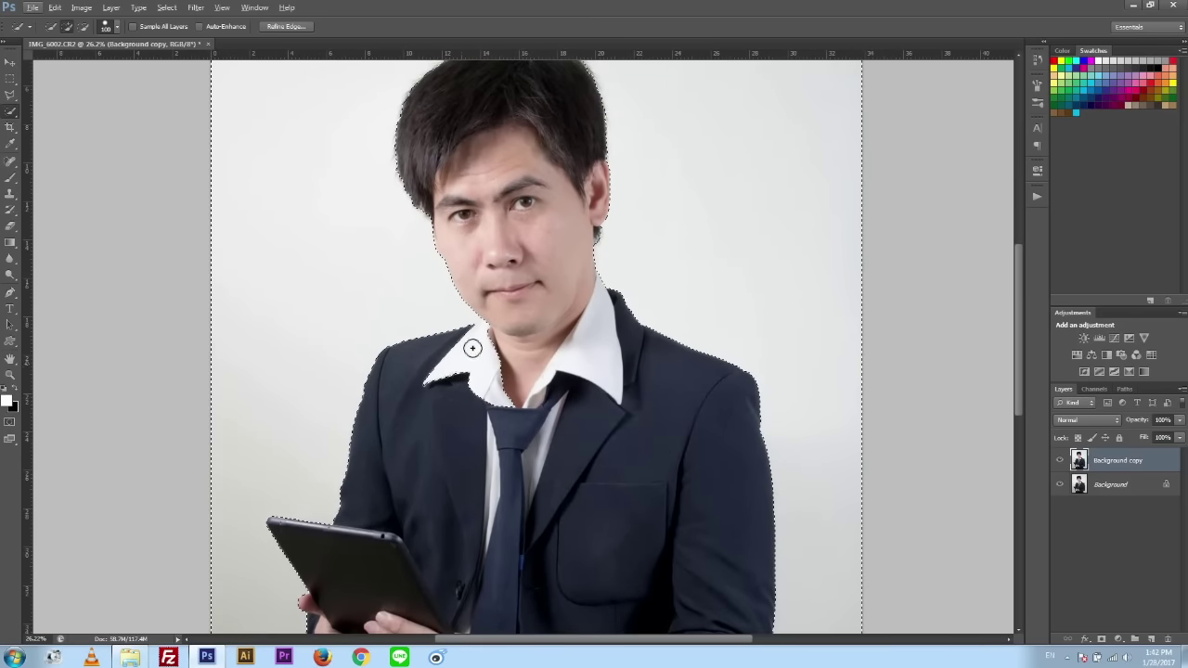
pyautogui.keyDown('alt'); pyautogui.scroll(1, 485, 381); pyautogui.keyUp('alt')
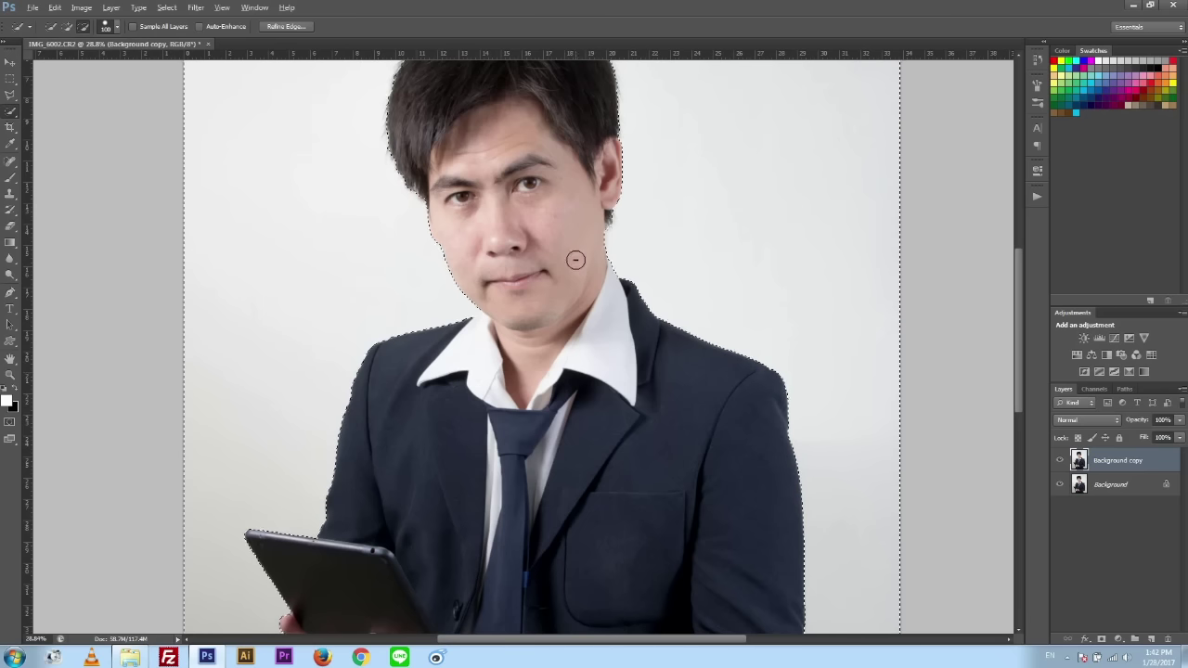
pyautogui.scroll(2, 520, 255)
pyautogui.scroll(-2, 536, 268)
pyautogui.scroll(-2, 597, 307)
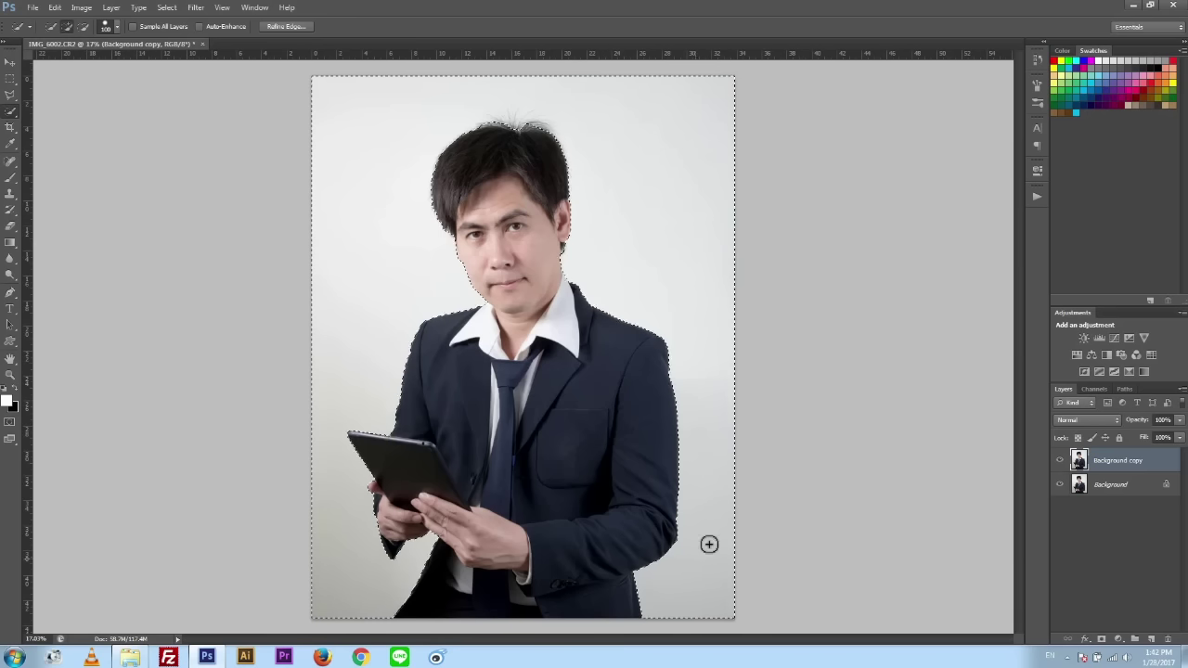
pyautogui.scroll(2, 353, 547)
pyautogui.scroll(2, 403, 547)
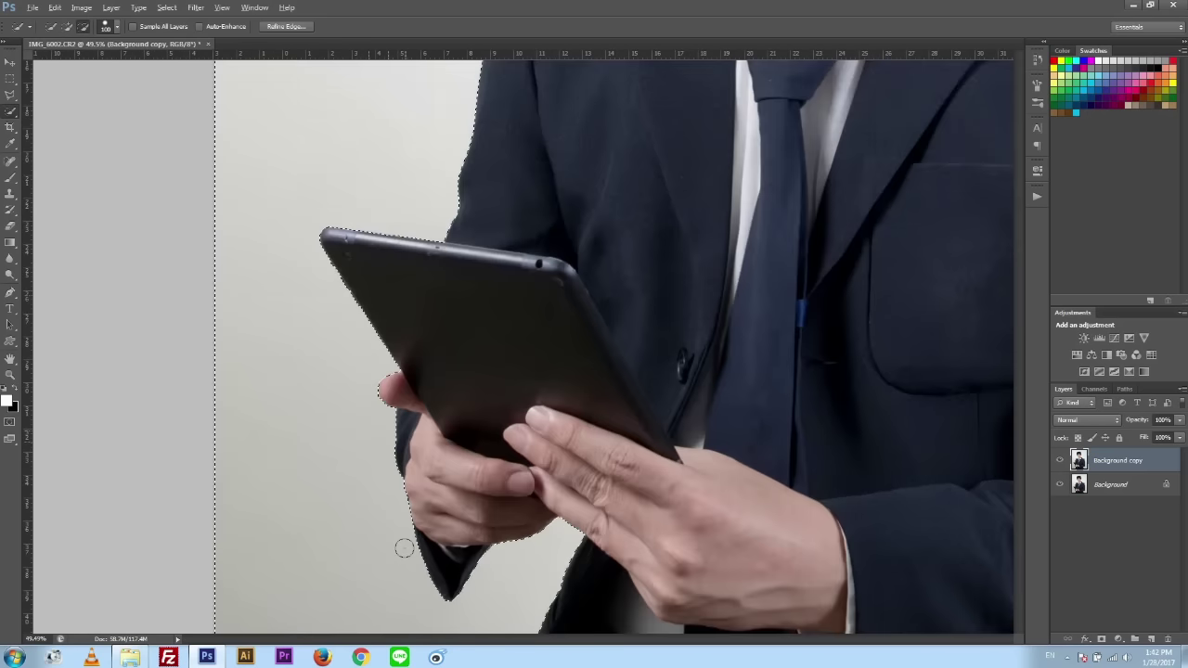
pyautogui.scroll(1, 403, 547)
pyautogui.scroll(2, 372, 369)
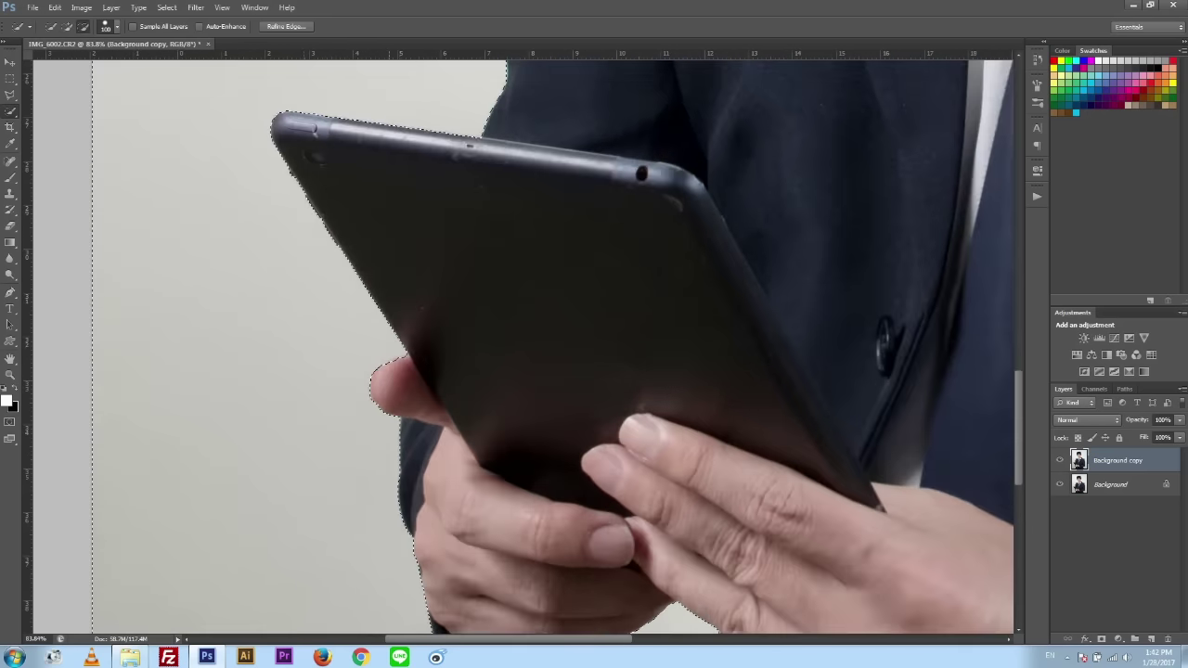
pyautogui.scroll(2, 362, 362)
pyautogui.scroll(1, 399, 367)
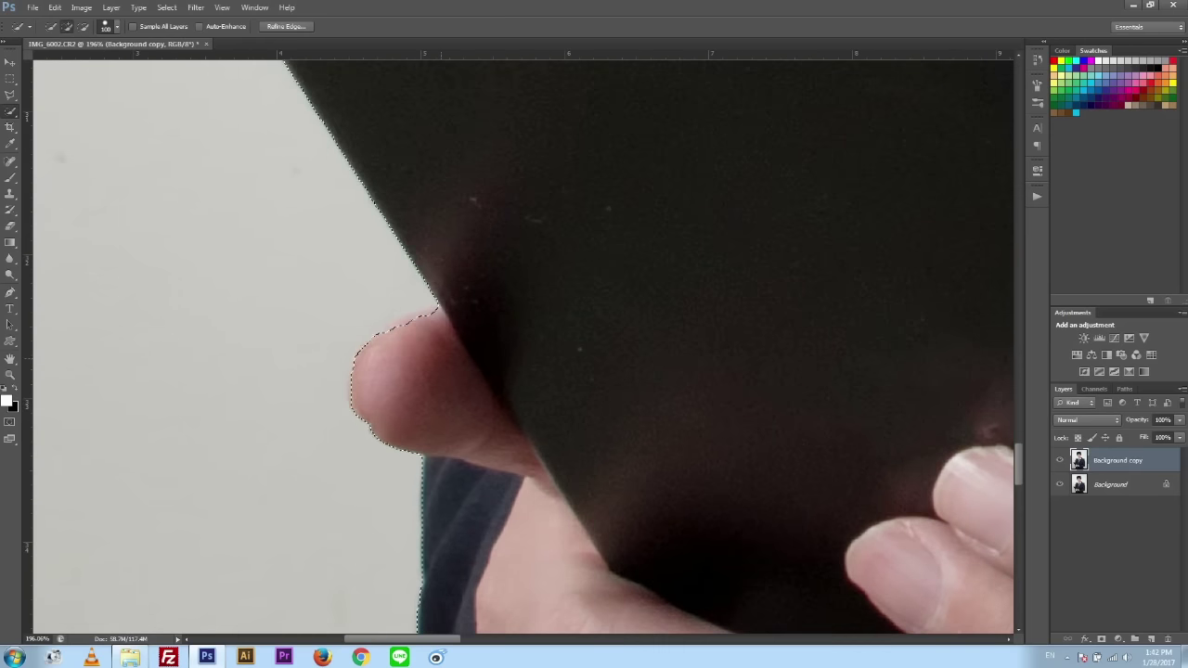
pyautogui.press('[')
pyautogui.press('[')
pyautogui.press('[')
pyautogui.scroll(-5, 491, 329)
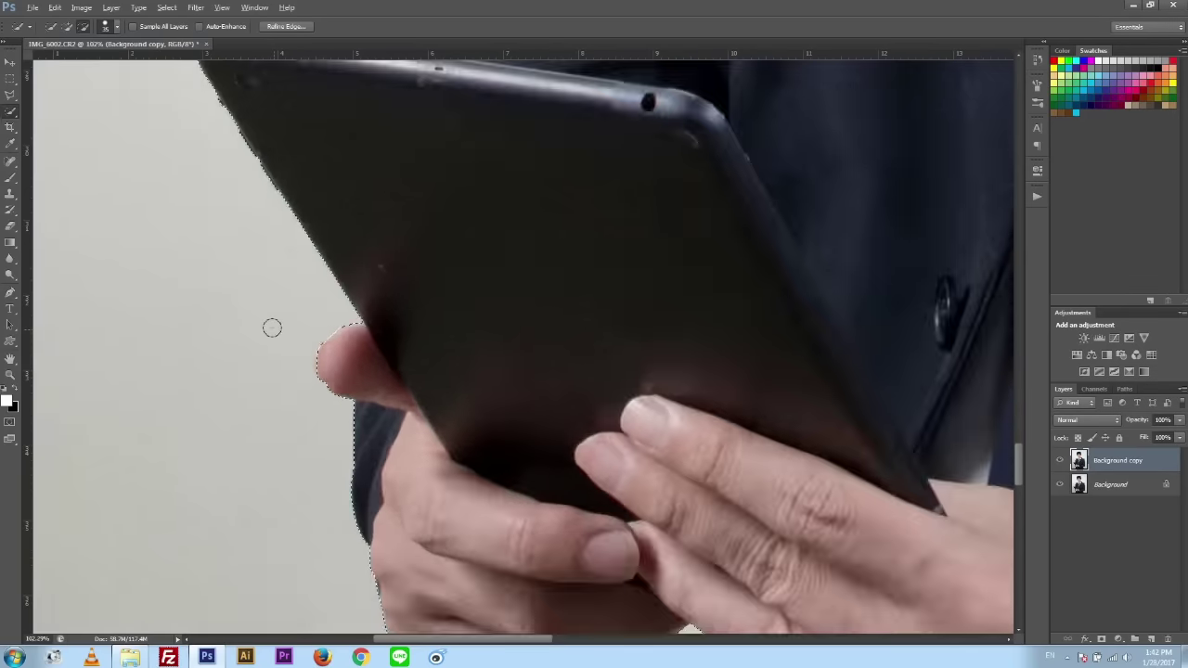
pyautogui.scroll(-3, 362, 185)
pyautogui.scroll(-2, 511, 157)
pyautogui.scroll(3, 511, 157)
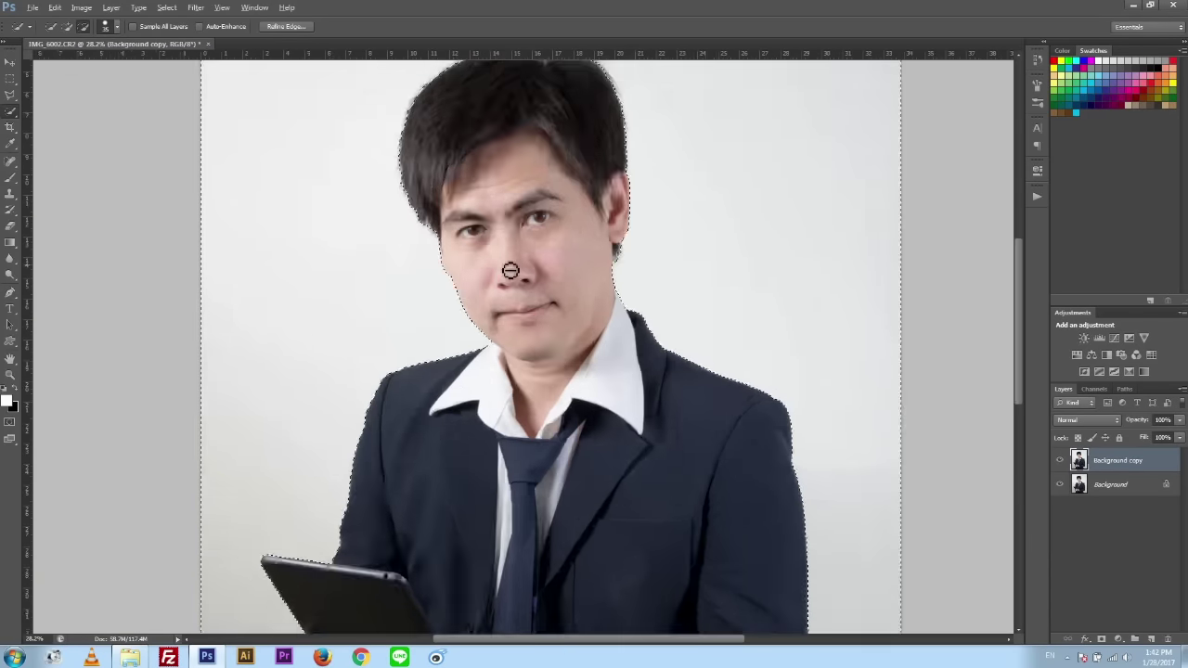
pyautogui.scroll(2, 509, 256)
pyautogui.scroll(-2, 556, 268)
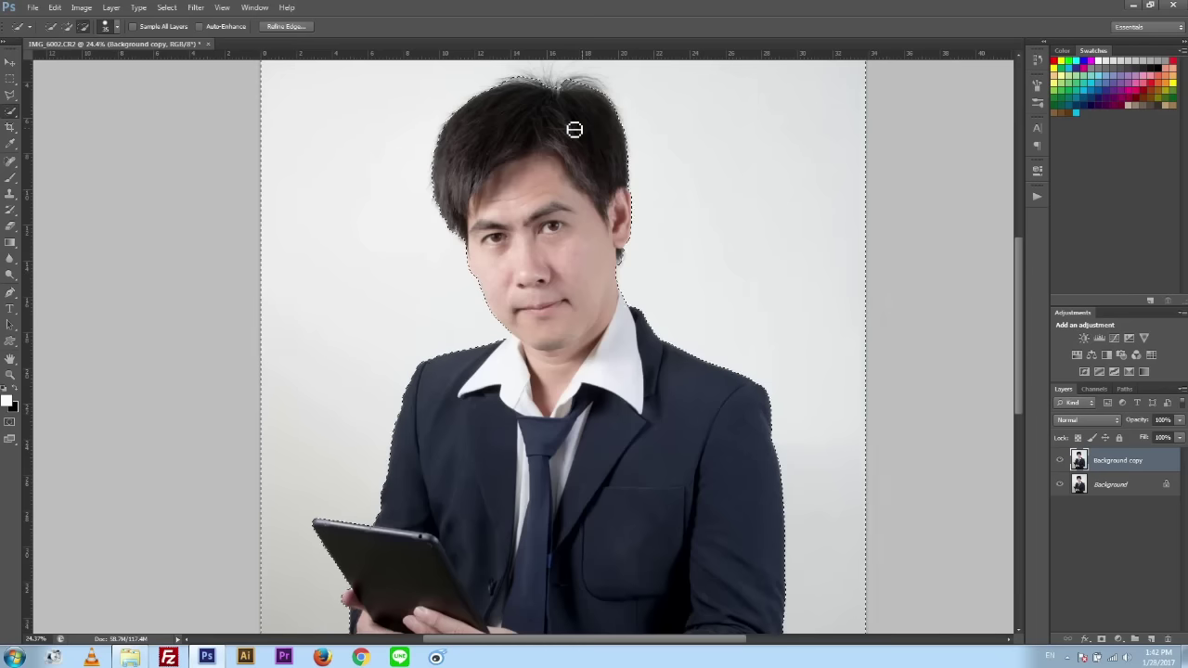
pyautogui.scroll(-1, 571, 126)
pyautogui.scroll(2, 532, 114)
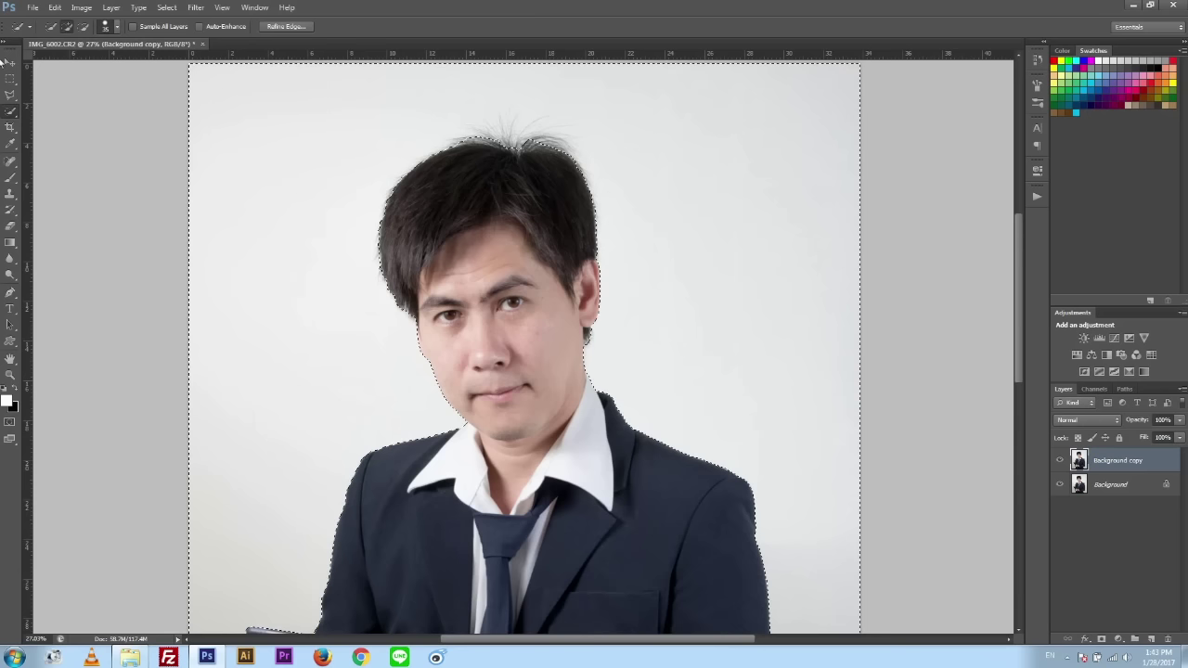
# - With a 25.5 px feathered Lasso, add loops around the top of the hair and the ear
pyautogui.click(13, 95)
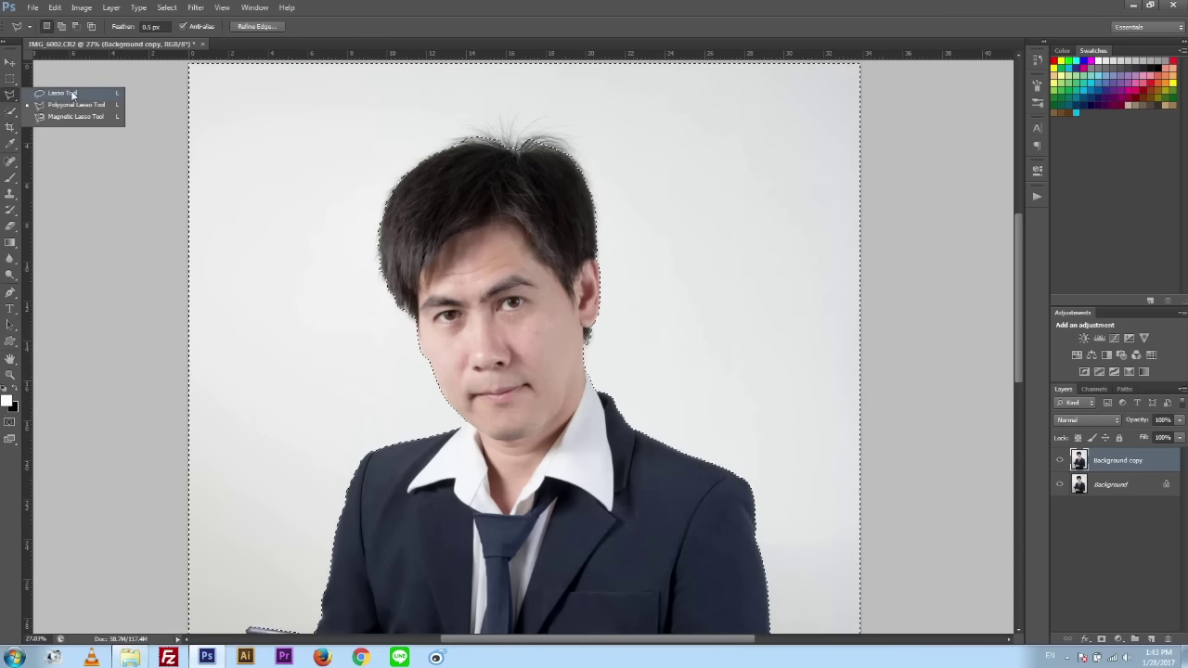
pyautogui.click(74, 93)
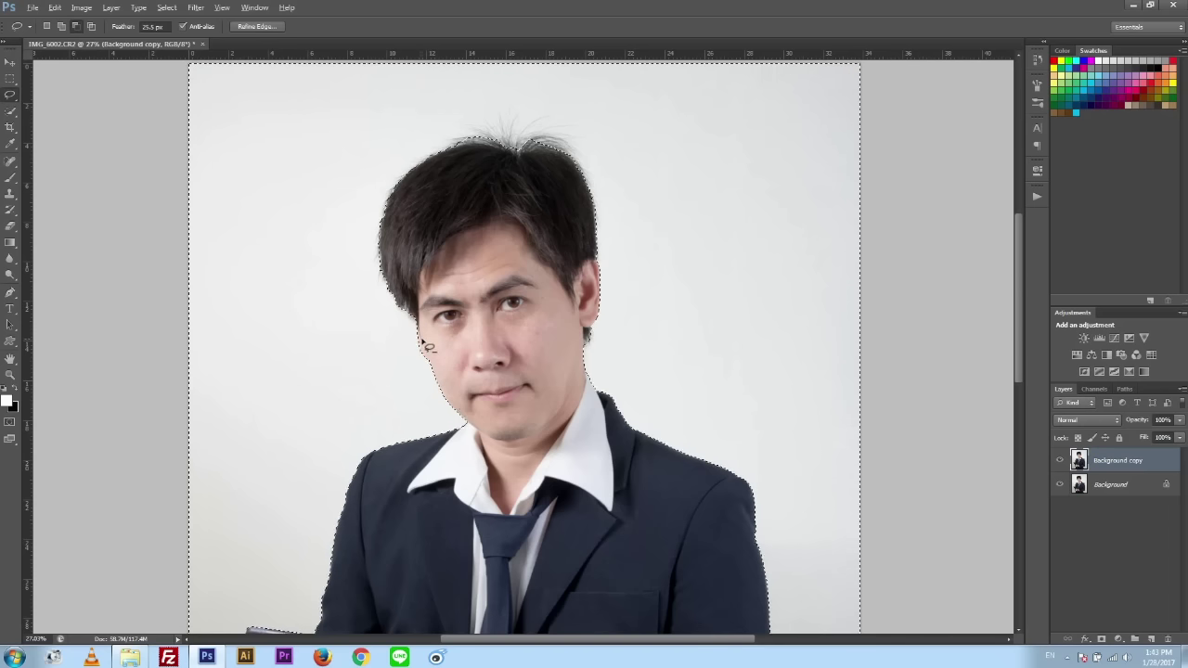
pyautogui.moveTo(355, 217)
pyautogui.mouseDown()
pyautogui.moveTo(376, 153)
pyautogui.moveTo(494, 101)
pyautogui.moveTo(551, 108)
pyautogui.moveTo(596, 145)
pyautogui.moveTo(616, 223)
pyautogui.mouseUp()
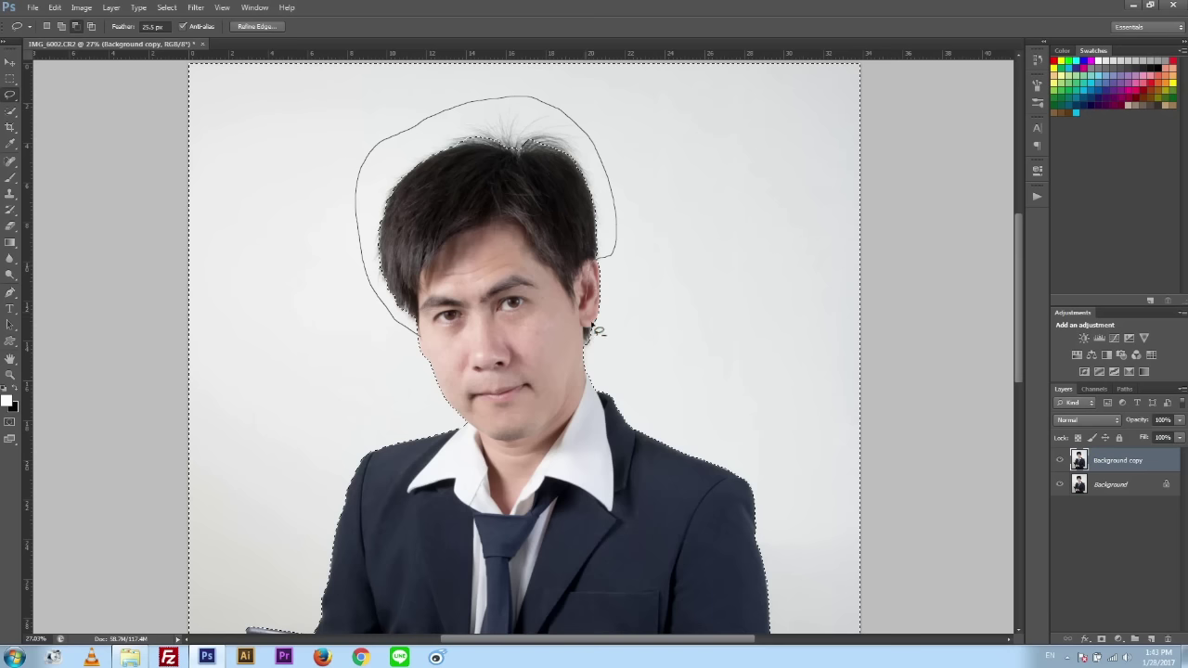
pyautogui.moveTo(594, 331)
pyautogui.mouseDown()
pyautogui.moveTo(600, 354)
pyautogui.moveTo(546, 340)
pyautogui.moveTo(520, 316)
pyautogui.mouseUp()
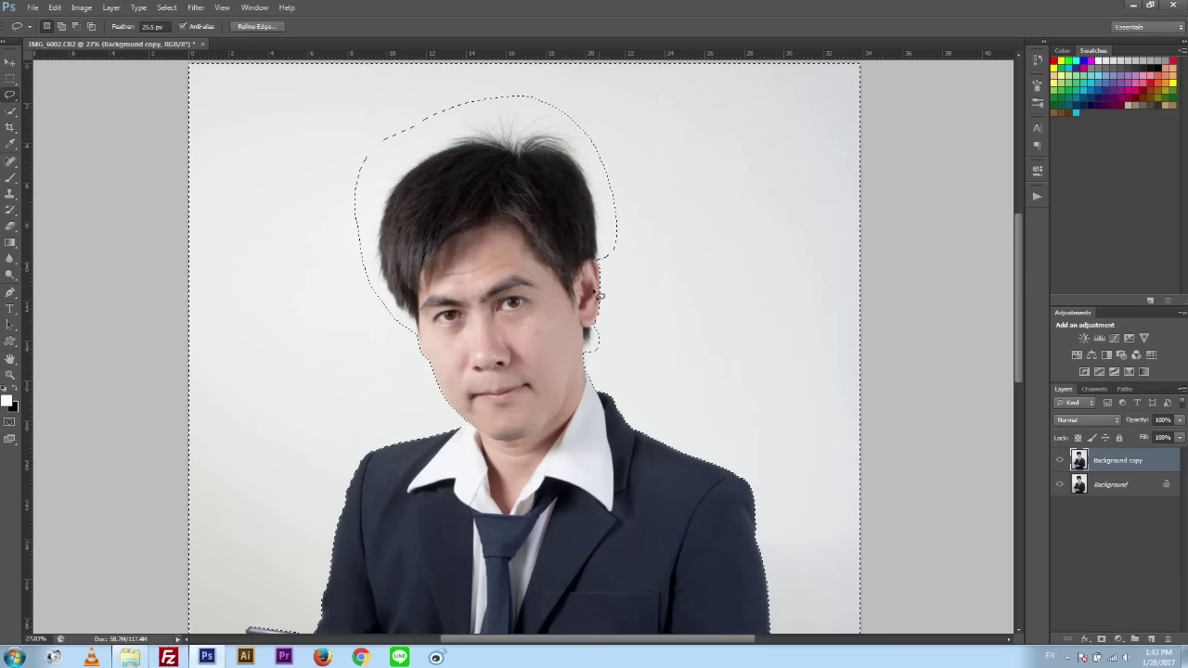
# - On a new layer, bucket-fill the selection around the man with white and deselect
pyautogui.click(1150, 638)
pyautogui.scroll(-2, 583, 337)
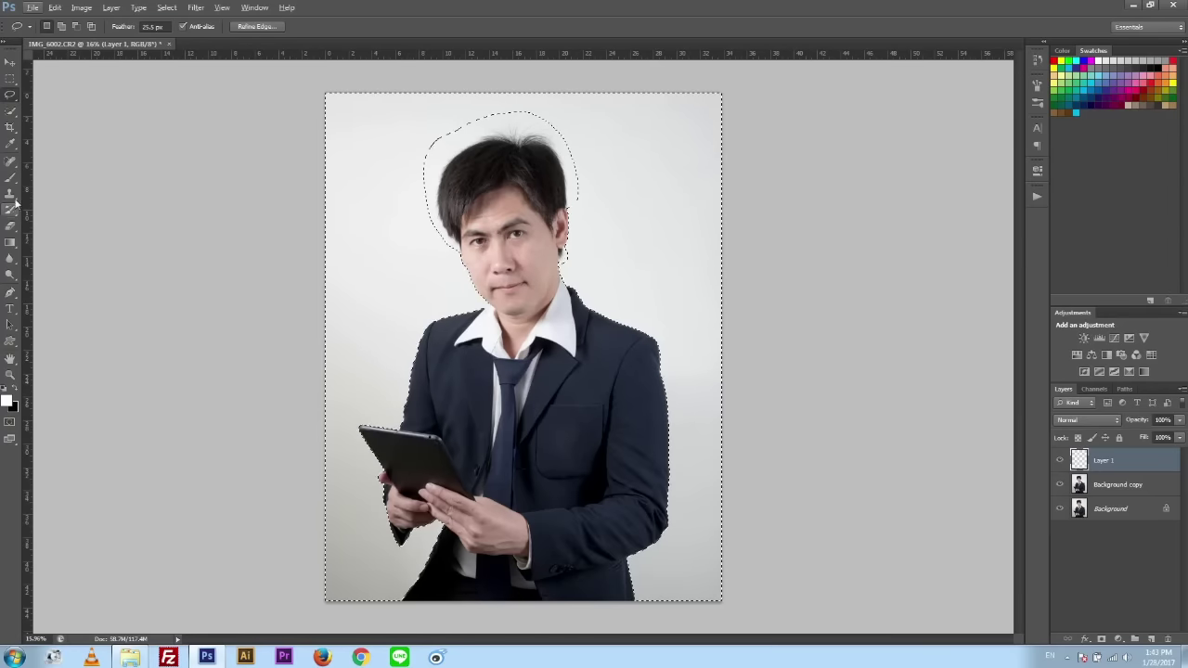
pyautogui.click(11, 244)
pyautogui.click(56, 225)
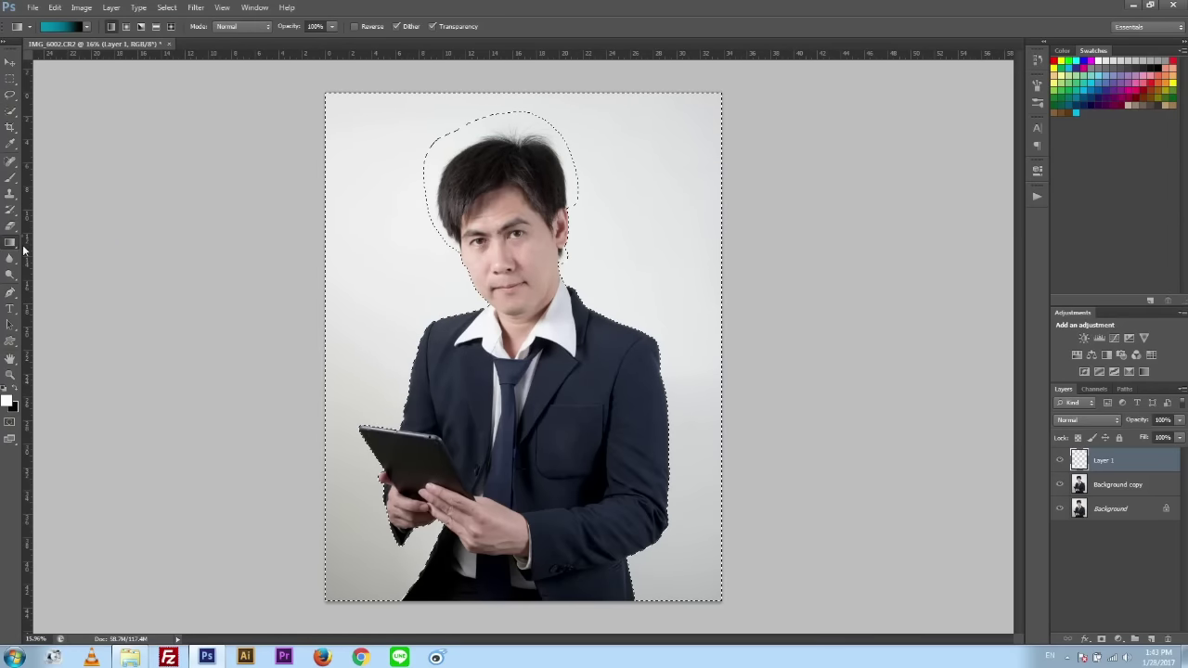
pyautogui.click(425, 281)
pyautogui.hotkey('ctrl', 'd')
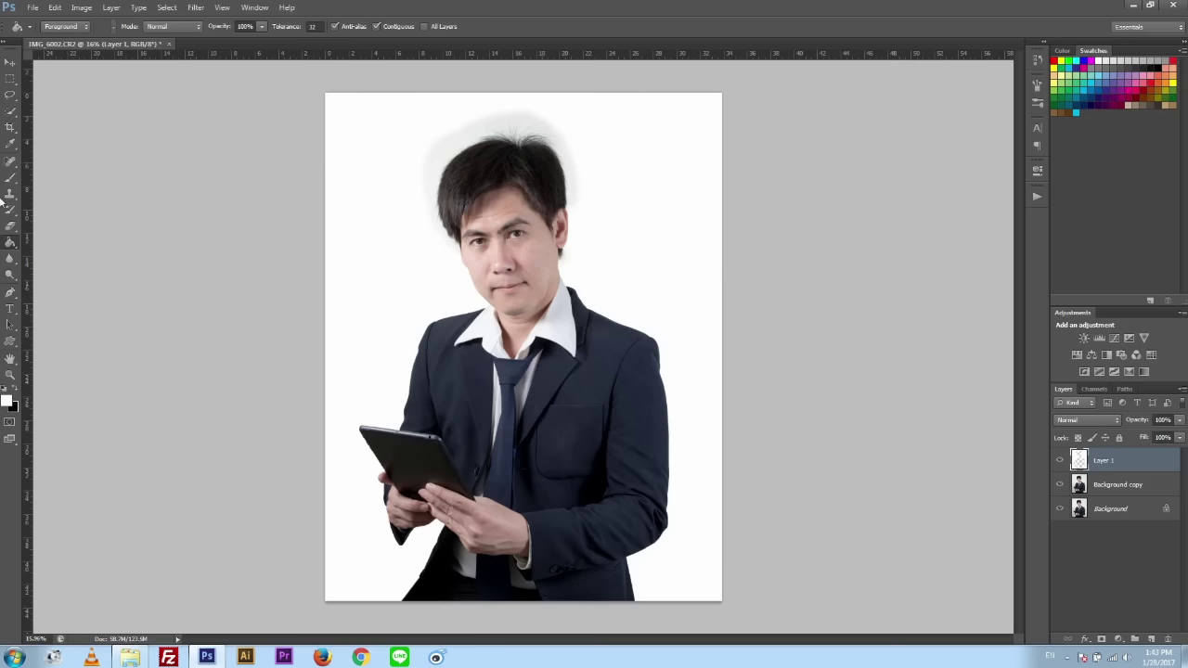
# - Deselect Layer 1 with the Move tool and zoom in to inspect the grey hair halo
pyautogui.click(12, 61)
pyautogui.click(210, 257)
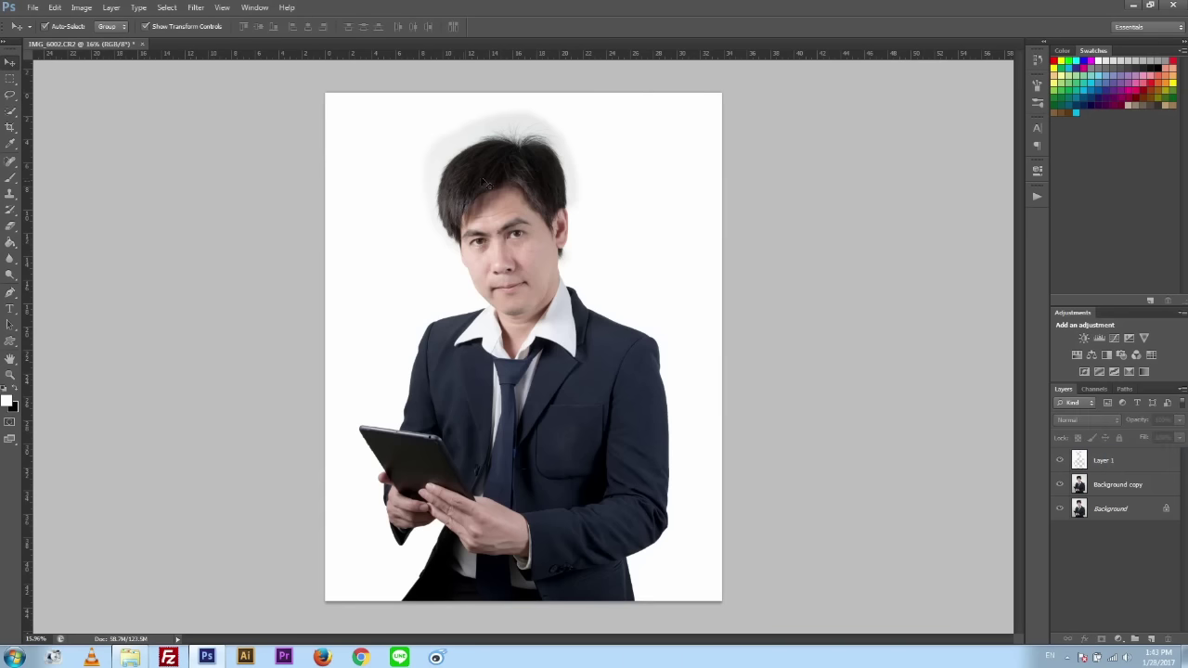
pyautogui.scroll(2, 499, 144)
pyautogui.scroll(1, 498, 144)
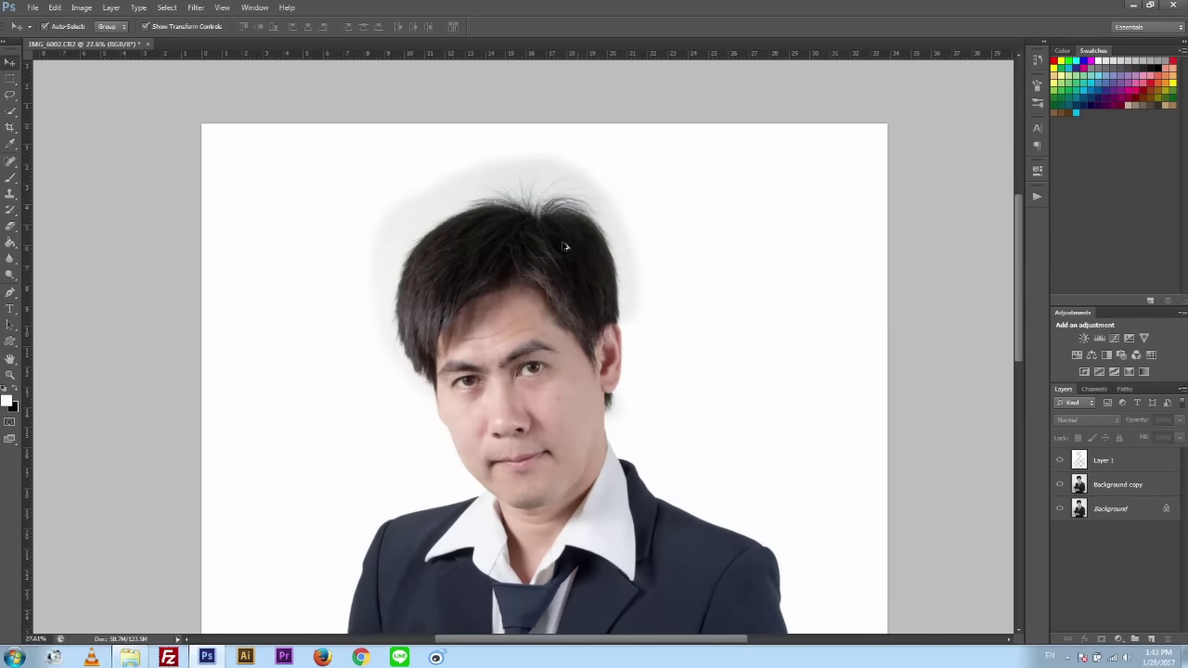
pyautogui.scroll(2, 548, 241)
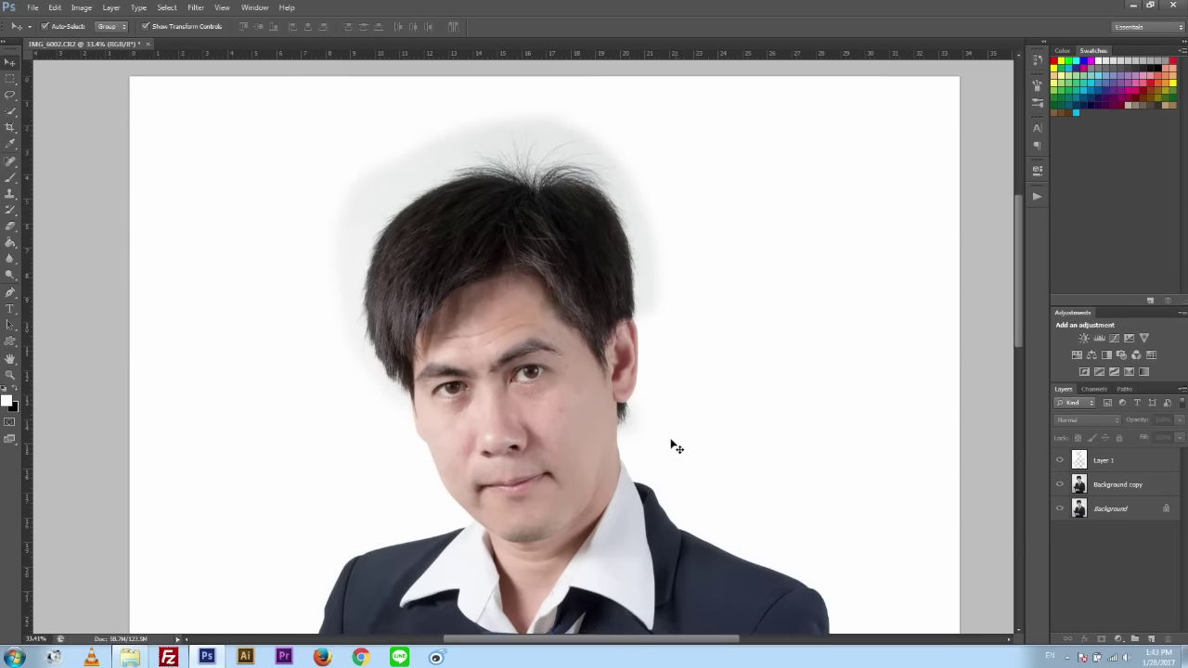
pyautogui.scroll(1, 617, 362)
pyautogui.scroll(1, 618, 362)
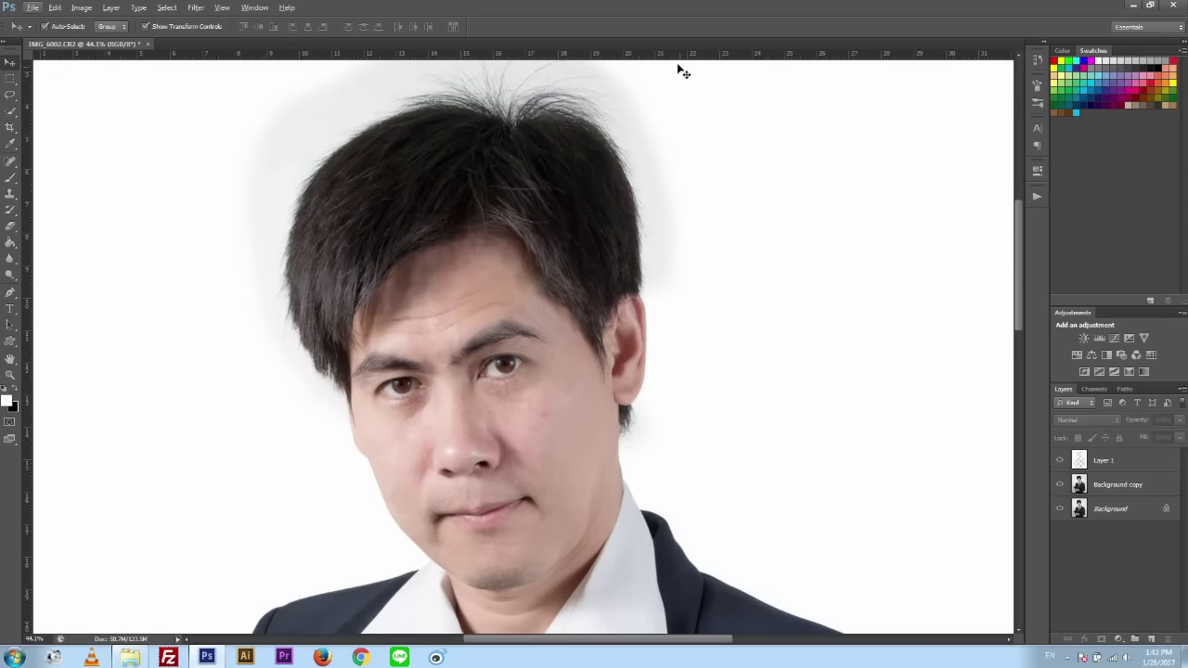
pyautogui.scroll(1, 562, 130)
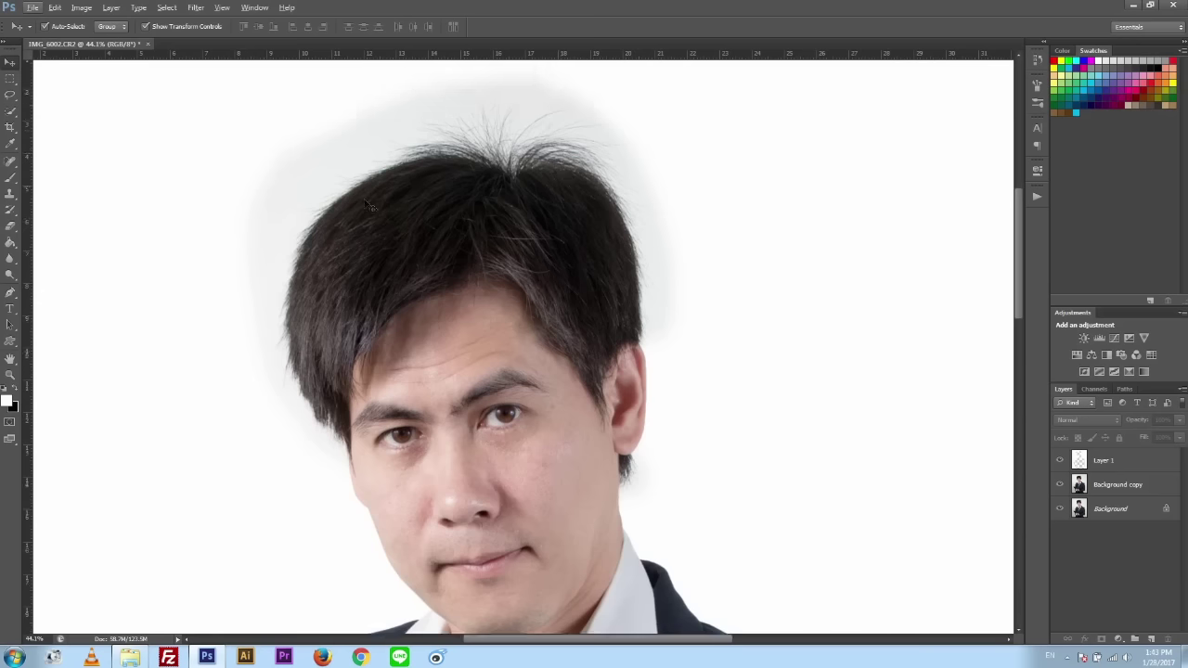
pyautogui.scroll(-1, 647, 192)
pyautogui.click(1121, 640)
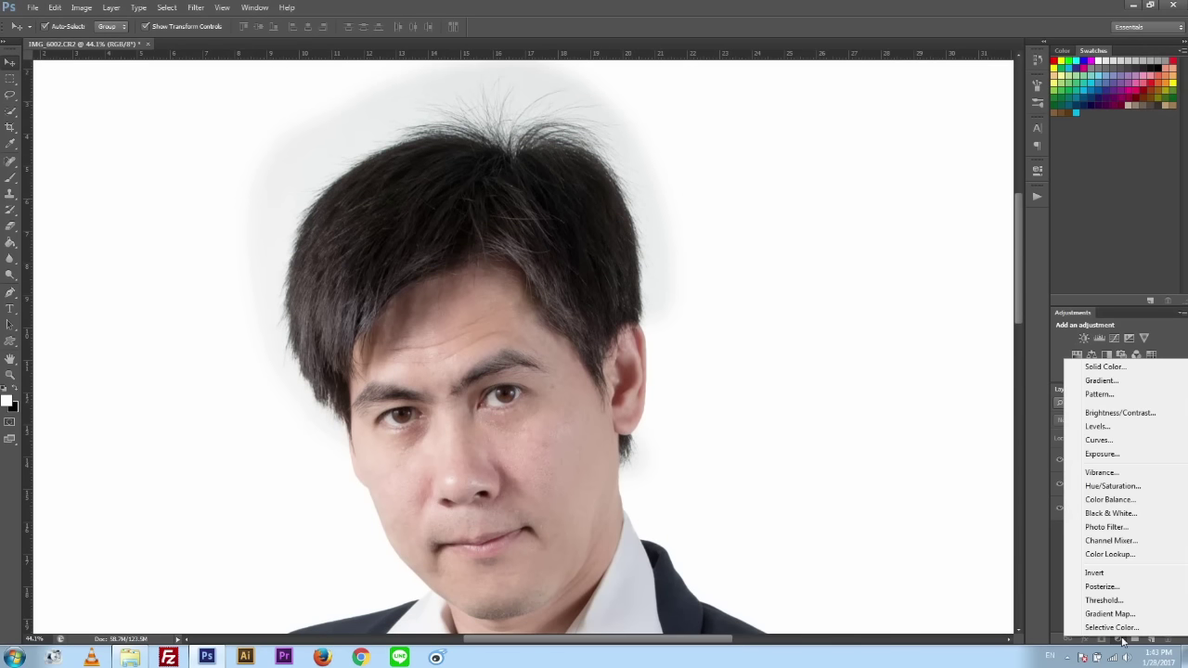
# - Add a Selective Color layer with Whites Black at -100, then close its Properties panel
pyautogui.click(1124, 640)
pyautogui.click(1124, 642)
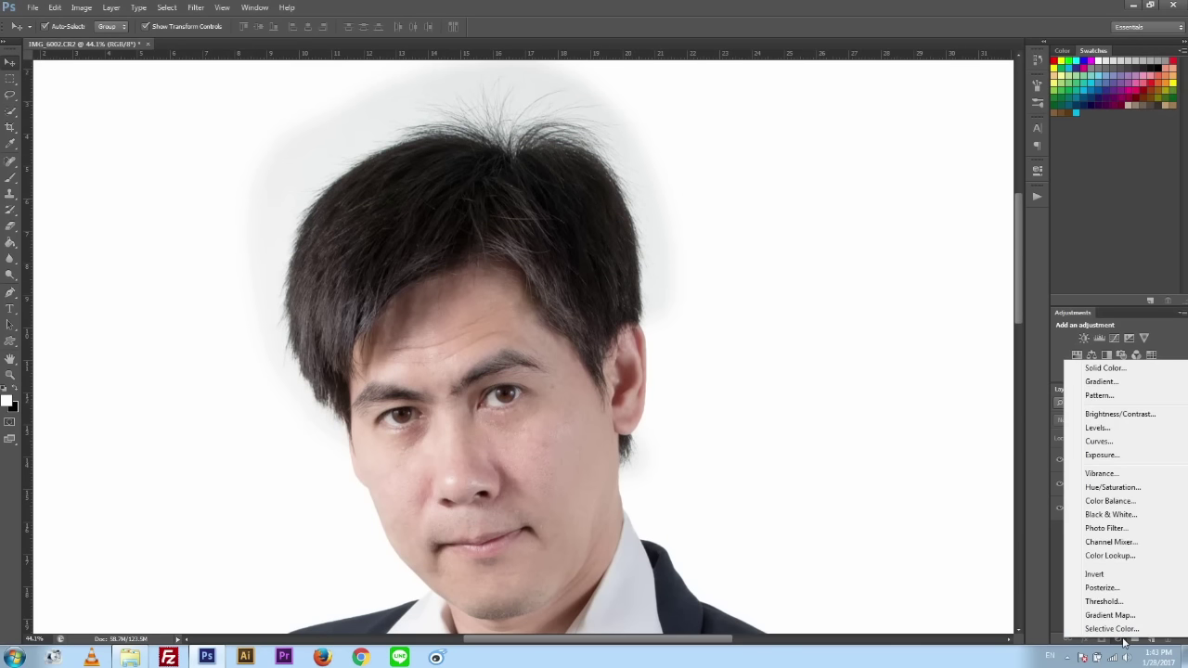
pyautogui.click(1098, 629)
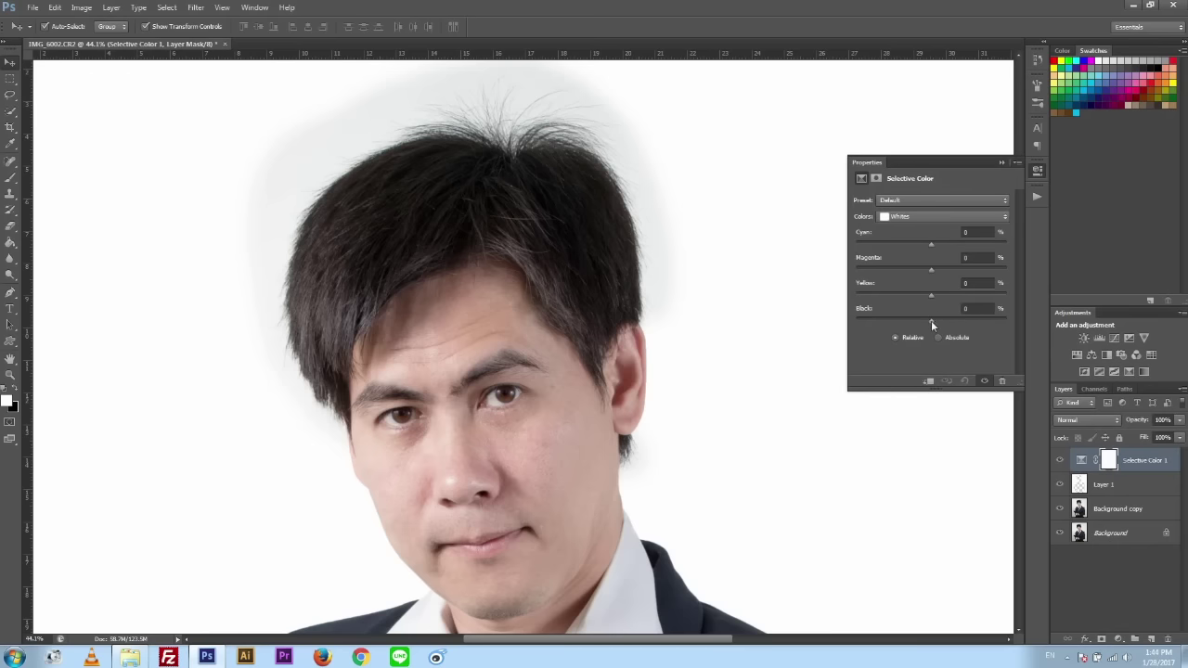
pyautogui.moveTo(931, 324); pyautogui.dragTo(773, 327)
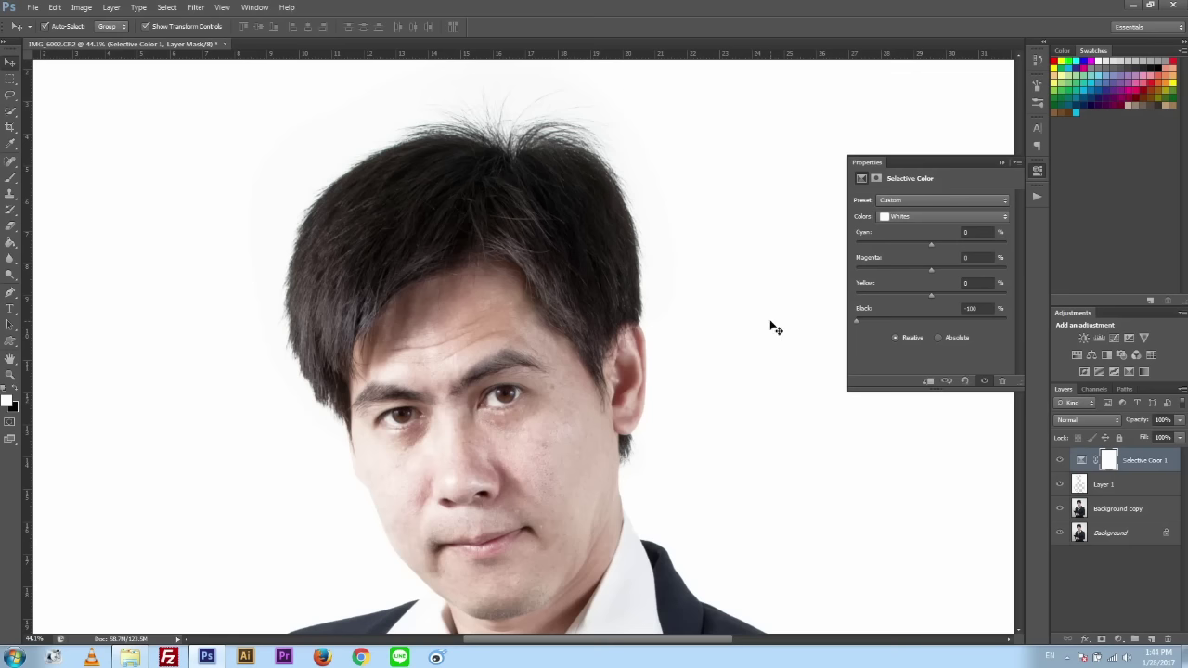
pyautogui.click(1042, 173)
pyautogui.scroll(-1, 746, 196)
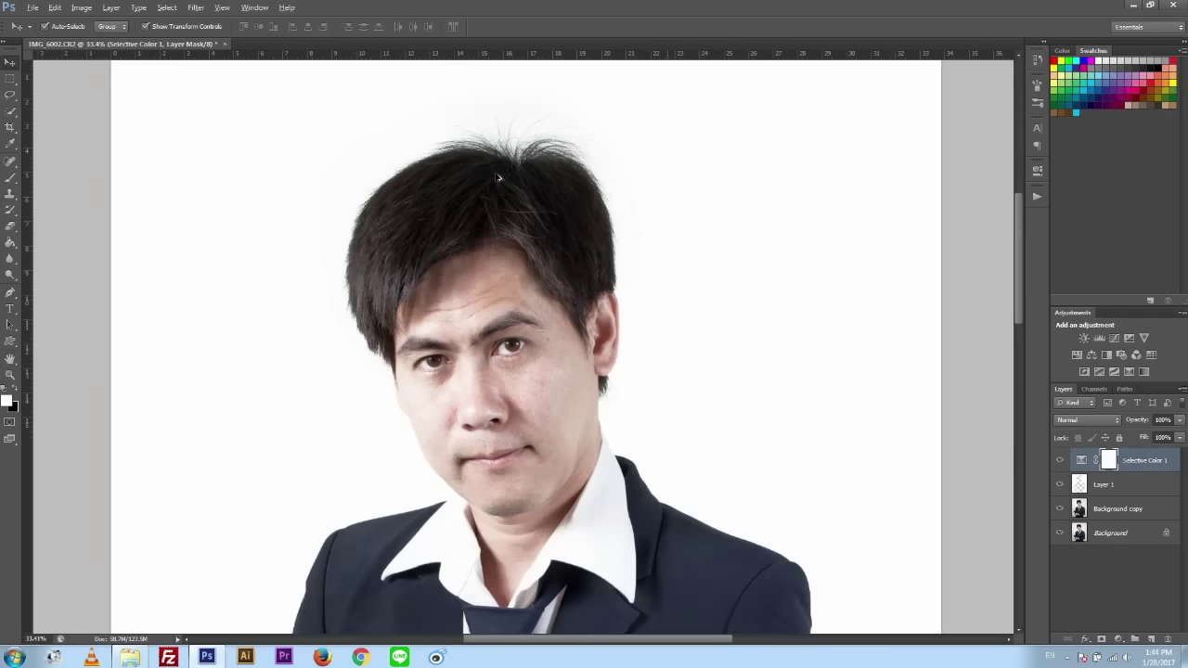
pyautogui.scroll(-1, 441, 124)
pyautogui.scroll(1, 440, 129)
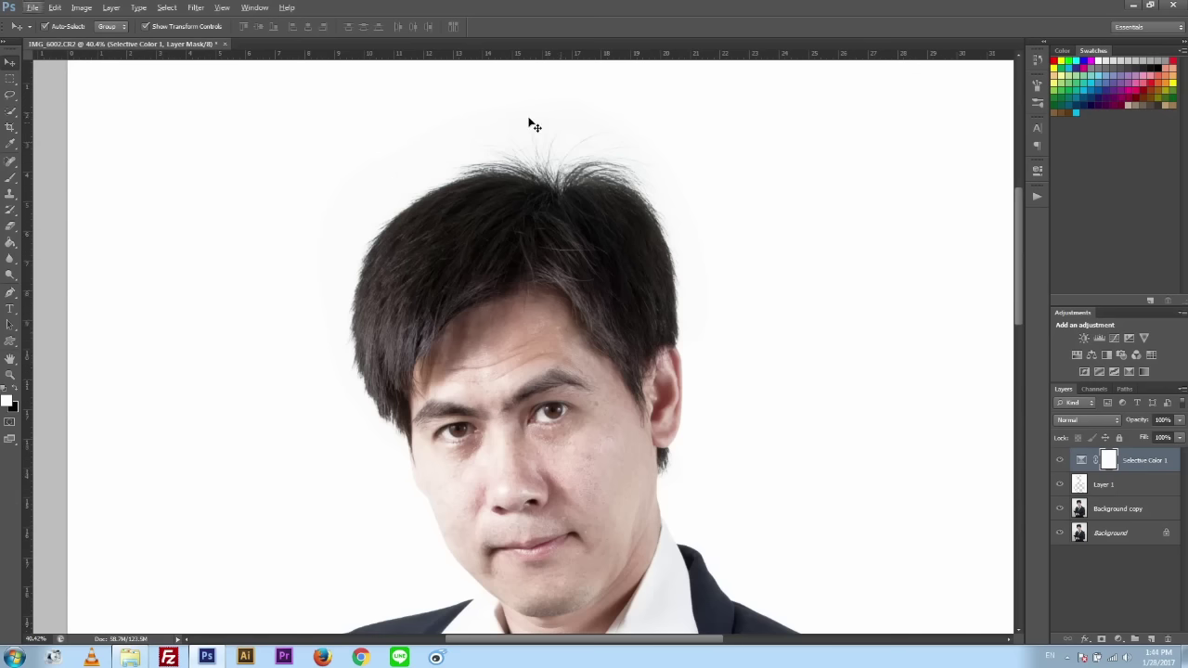
# - Toggle the Selective Color 1 layer to compare, then invert its mask to hide the whitening
pyautogui.click(1059, 462)
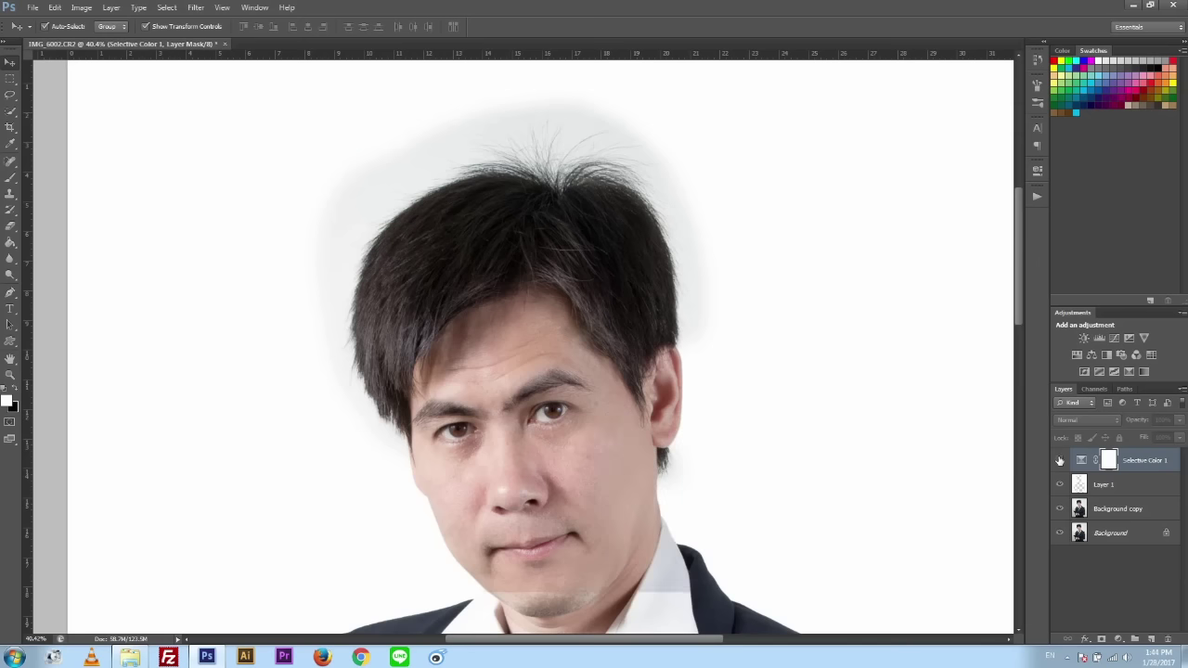
pyautogui.click(1060, 461)
pyautogui.click(1116, 465)
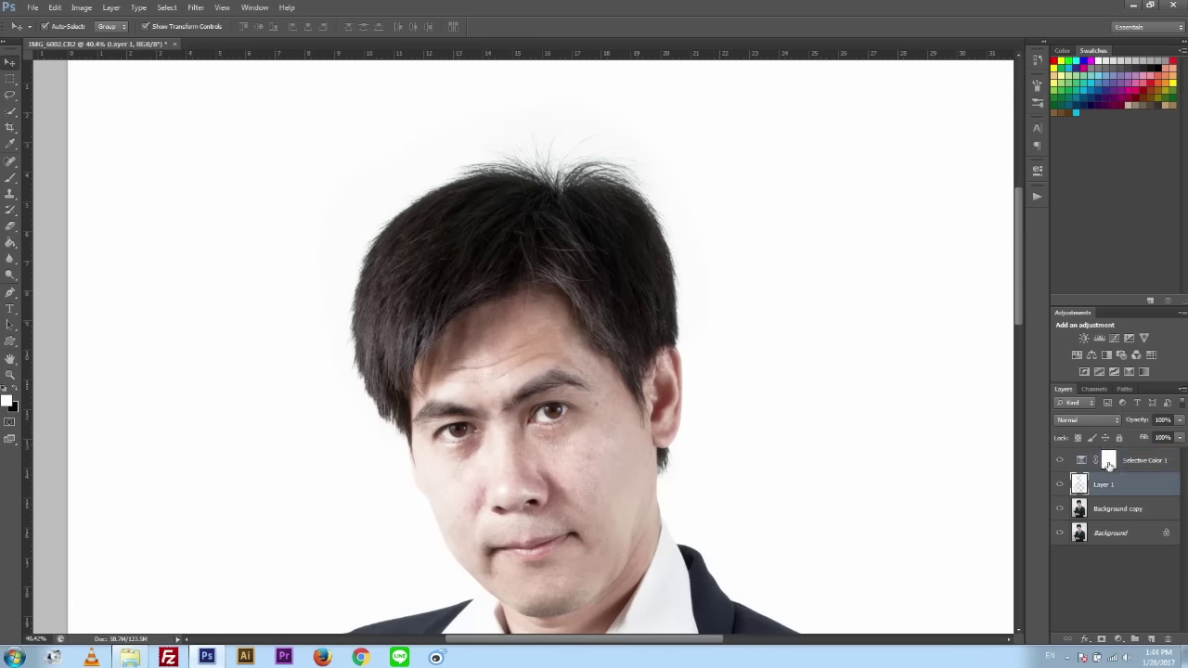
pyautogui.click(1110, 462)
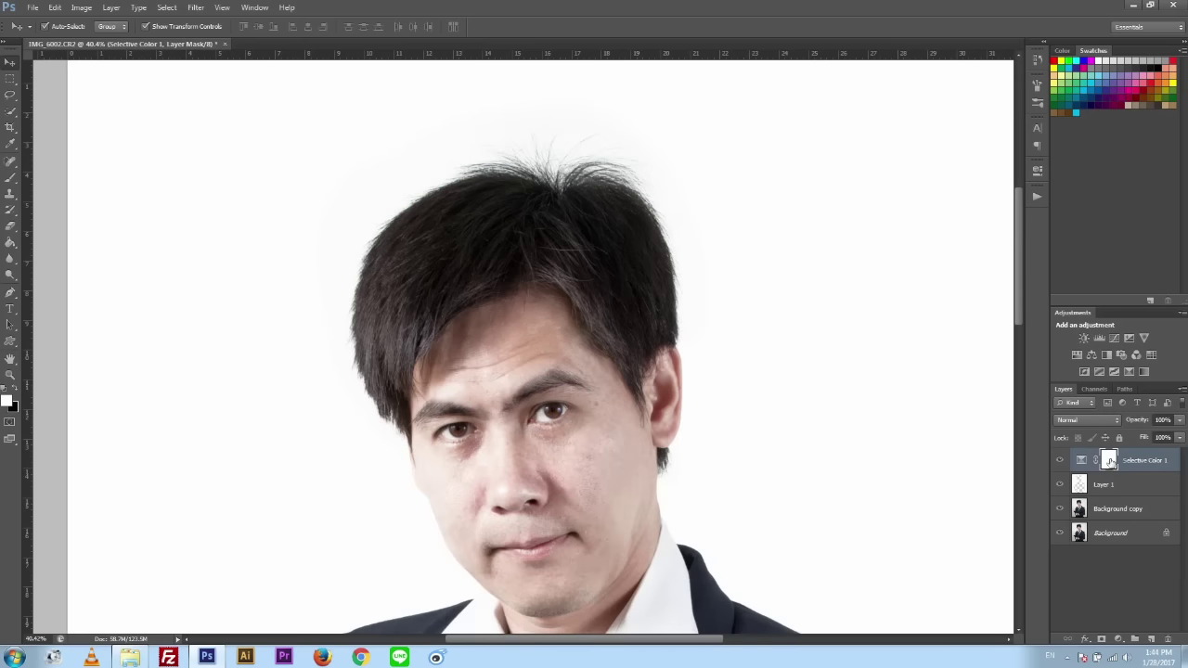
pyautogui.hotkey('ctrl', 'i')
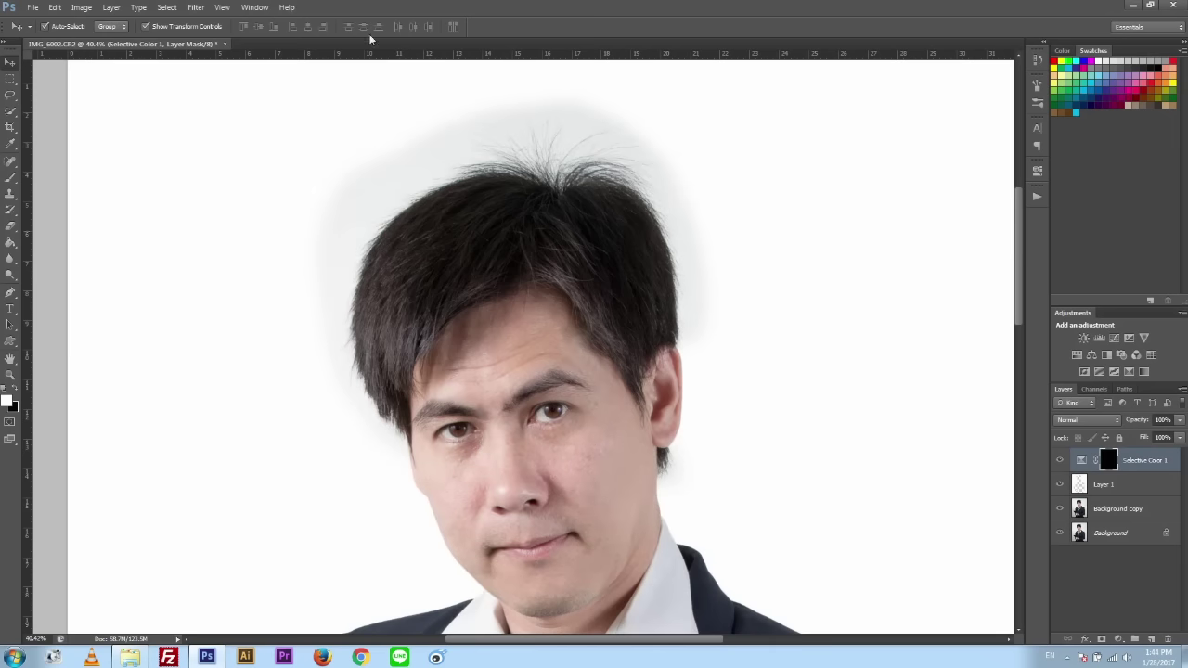
# - Brush white on the mask around the hair halo at 150-200 px, then duplicate the adjustment
pyautogui.click(11, 180)
pyautogui.click(10, 180)
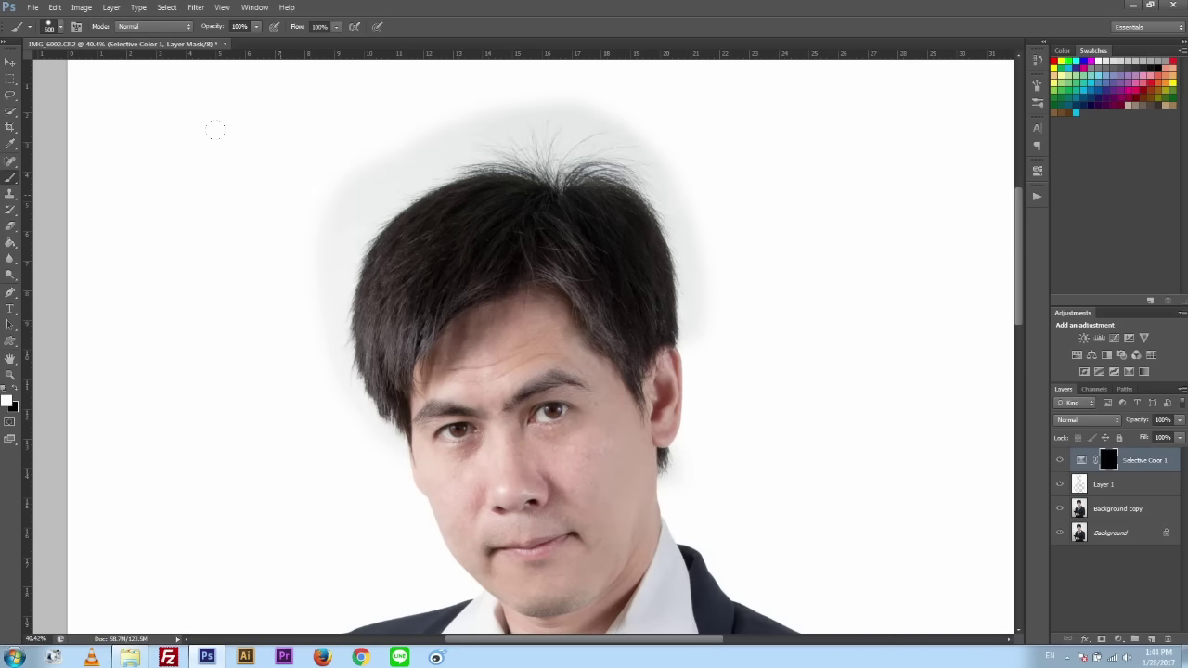
pyautogui.moveTo(326, 257)
pyautogui.mouseDown()
pyautogui.moveTo(326, 371)
pyautogui.moveTo(358, 413)
pyautogui.mouseUp()
pyautogui.rightClick(325, 358)
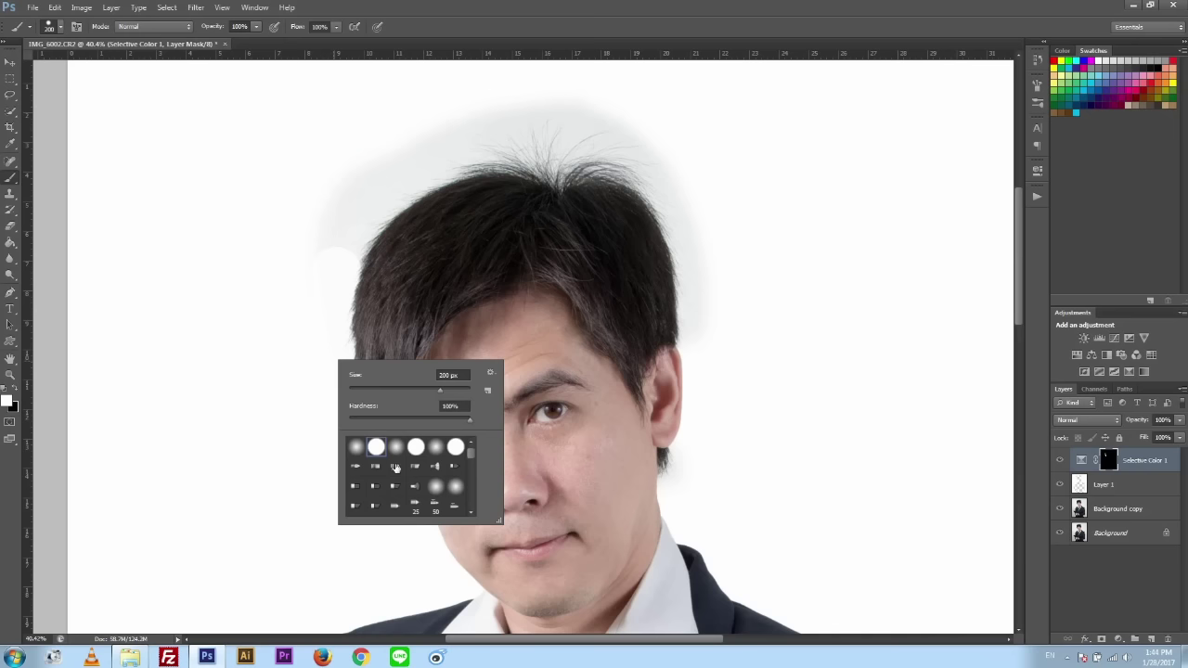
pyautogui.doubleClick(367, 450)
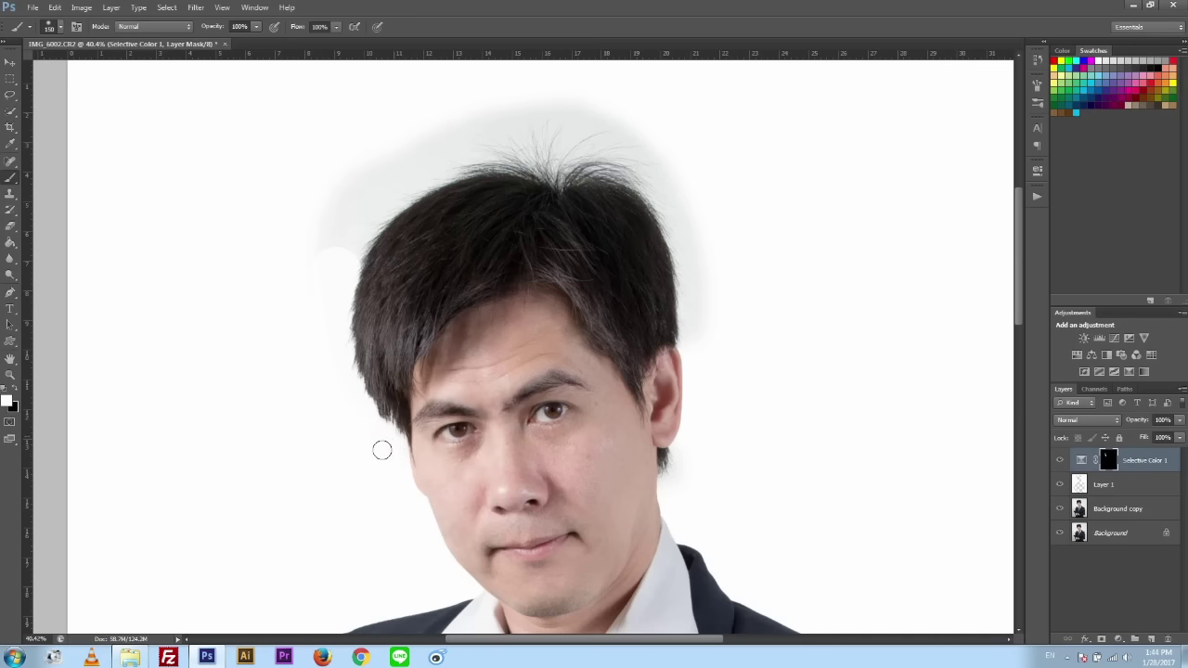
pyautogui.press(']')
pyautogui.press(']')
pyautogui.moveTo(346, 238)
pyautogui.mouseDown()
pyautogui.moveTo(361, 199)
pyautogui.moveTo(393, 189)
pyautogui.moveTo(409, 165)
pyautogui.moveTo(433, 169)
pyautogui.mouseUp()
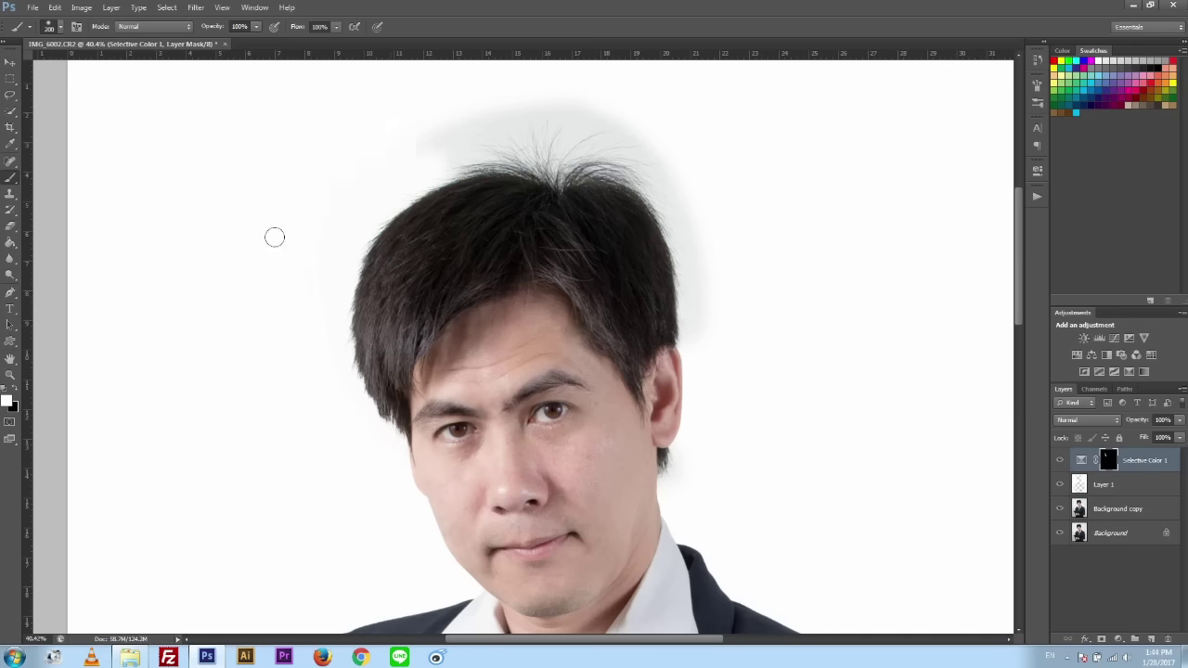
pyautogui.moveTo(369, 138); pyautogui.dragTo(429, 118)
pyautogui.moveTo(413, 167)
pyautogui.mouseDown()
pyautogui.moveTo(512, 90)
pyautogui.moveTo(480, 117)
pyautogui.moveTo(544, 140)
pyautogui.moveTo(506, 92)
pyautogui.moveTo(544, 154)
pyautogui.moveTo(575, 103)
pyautogui.moveTo(588, 127)
pyautogui.moveTo(681, 193)
pyautogui.moveTo(563, 121)
pyautogui.moveTo(697, 239)
pyautogui.moveTo(674, 172)
pyautogui.moveTo(684, 328)
pyautogui.mouseUp()
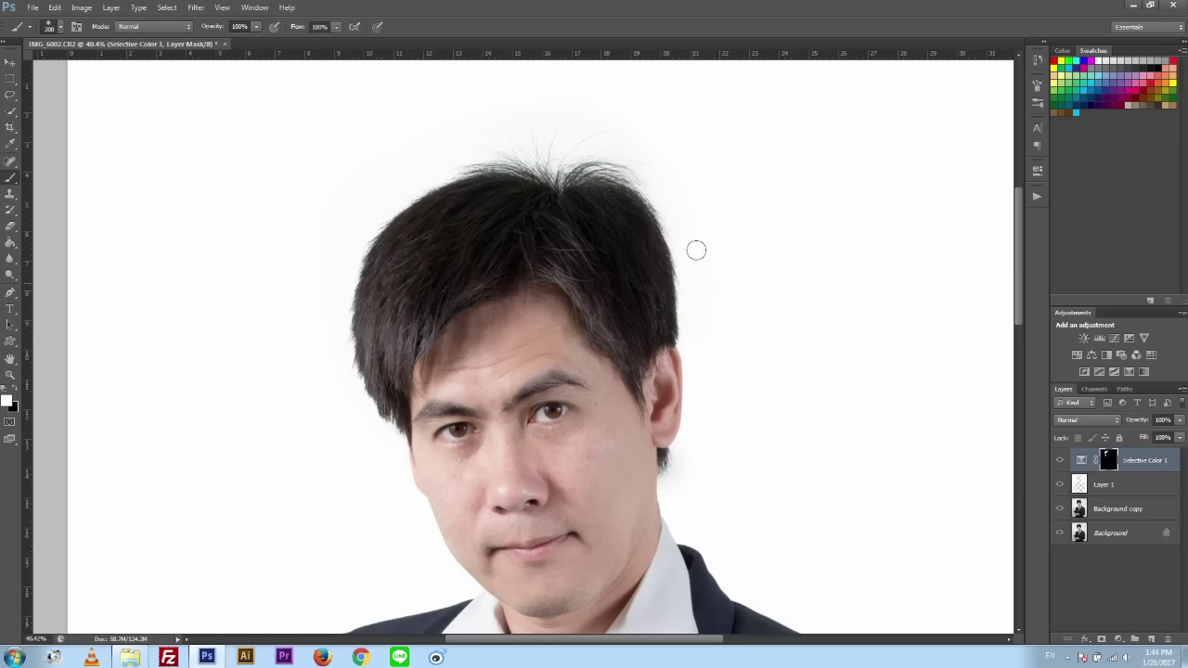
pyautogui.press('[')
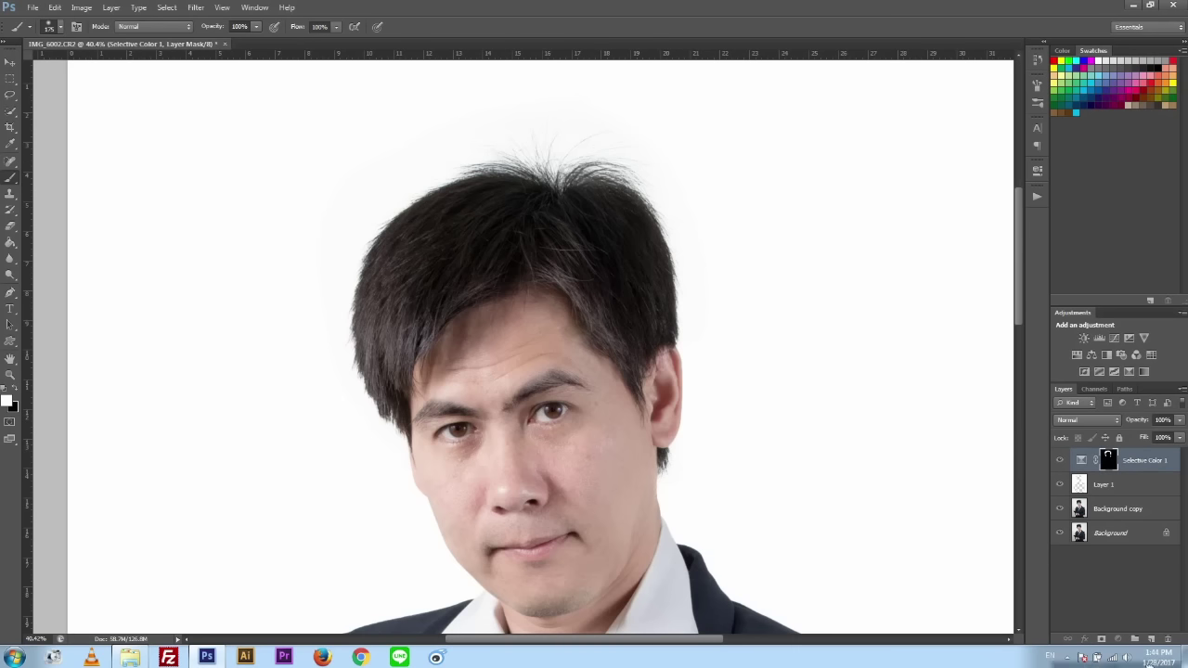
pyautogui.moveTo(1151, 458); pyautogui.dragTo(1152, 640)
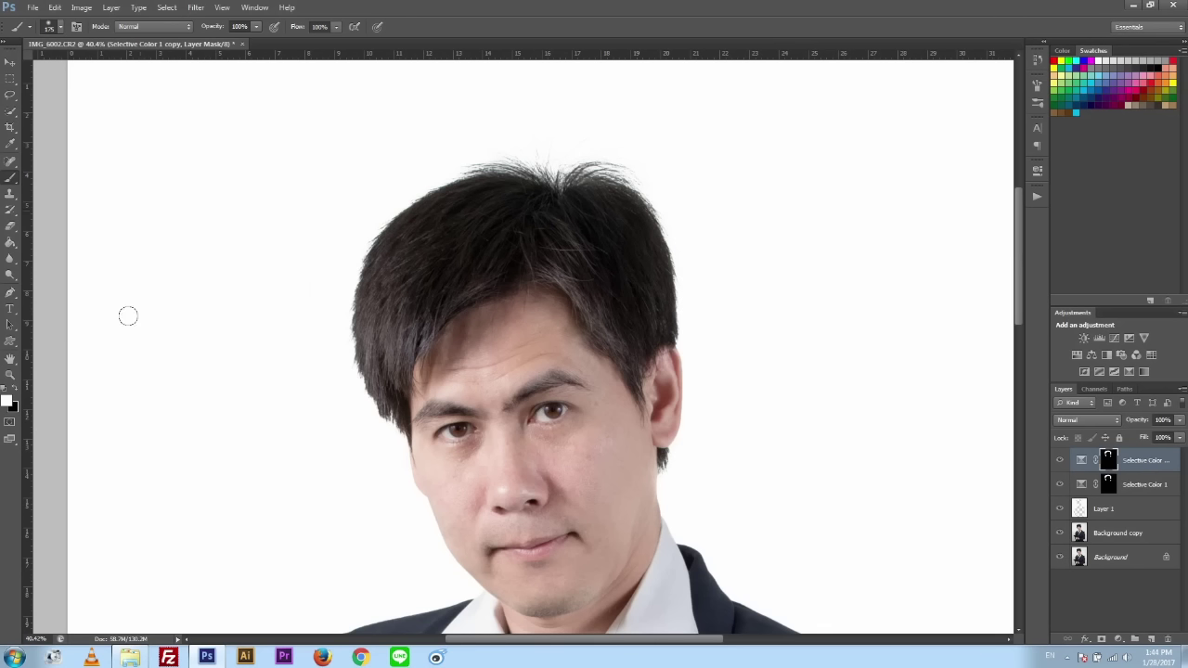
# - Set black as the painting colour, brush size 400 px, and select Layer 1
pyautogui.click(15, 390)
pyautogui.press(']')
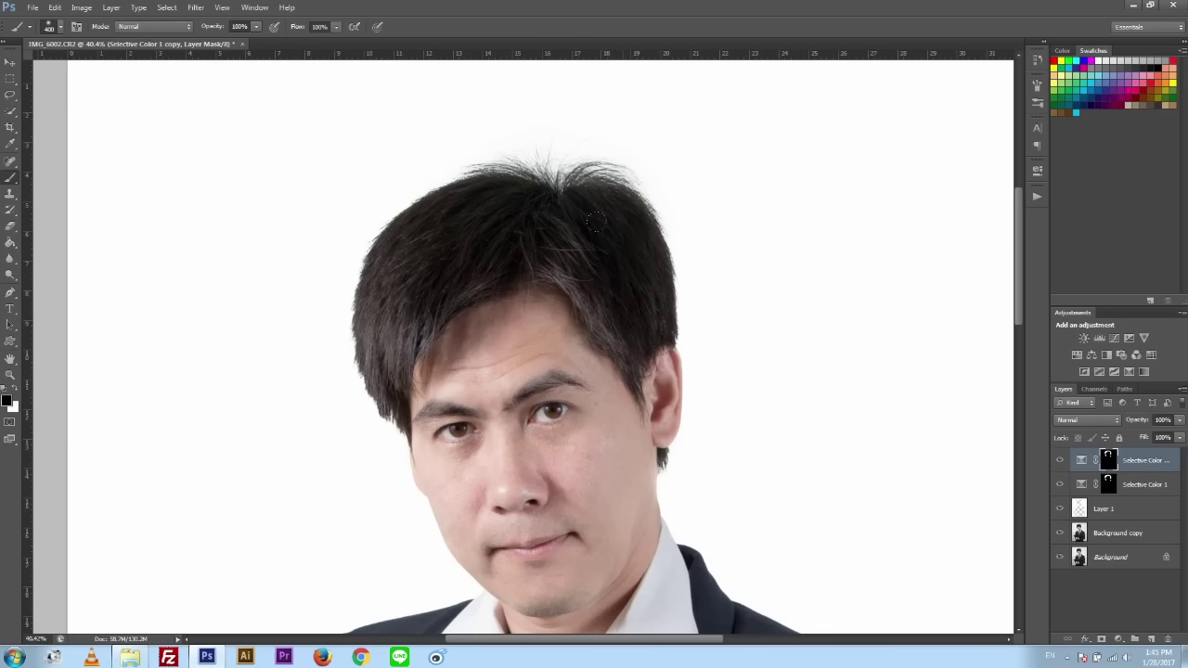
pyautogui.click(11, 62)
pyautogui.click(162, 219)
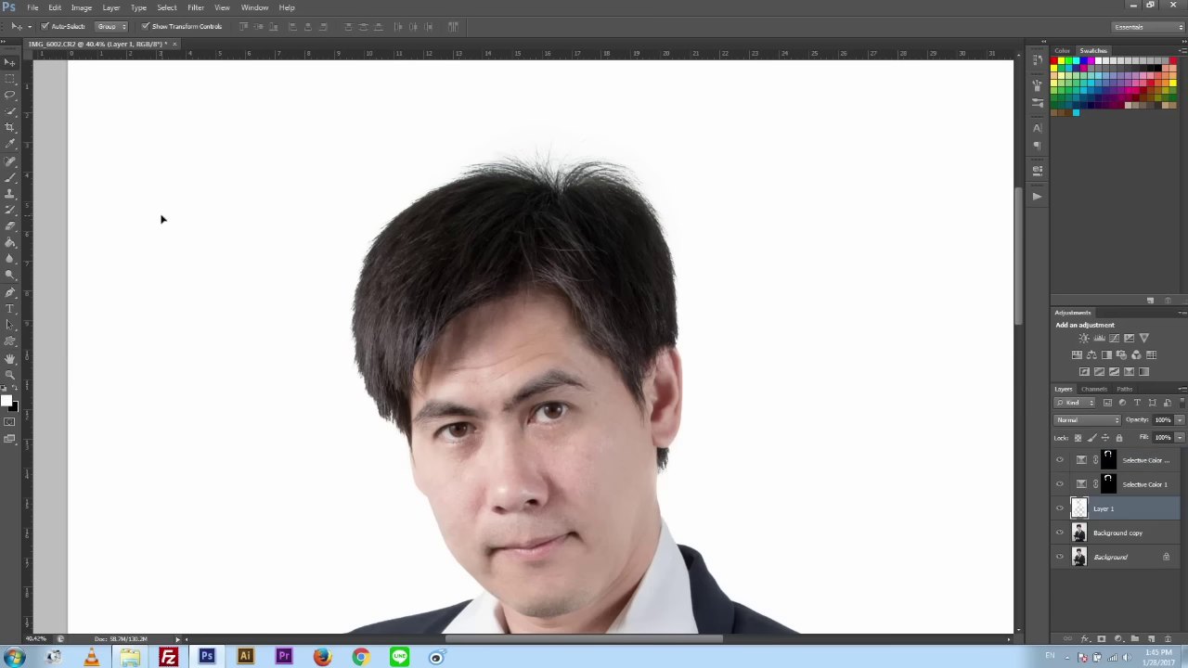
# - Group Selective Color 1 copy through Background copy into Group 1 and collapse it
pyautogui.scroll(-3, 162, 219)
pyautogui.scroll(-3, 336, 278)
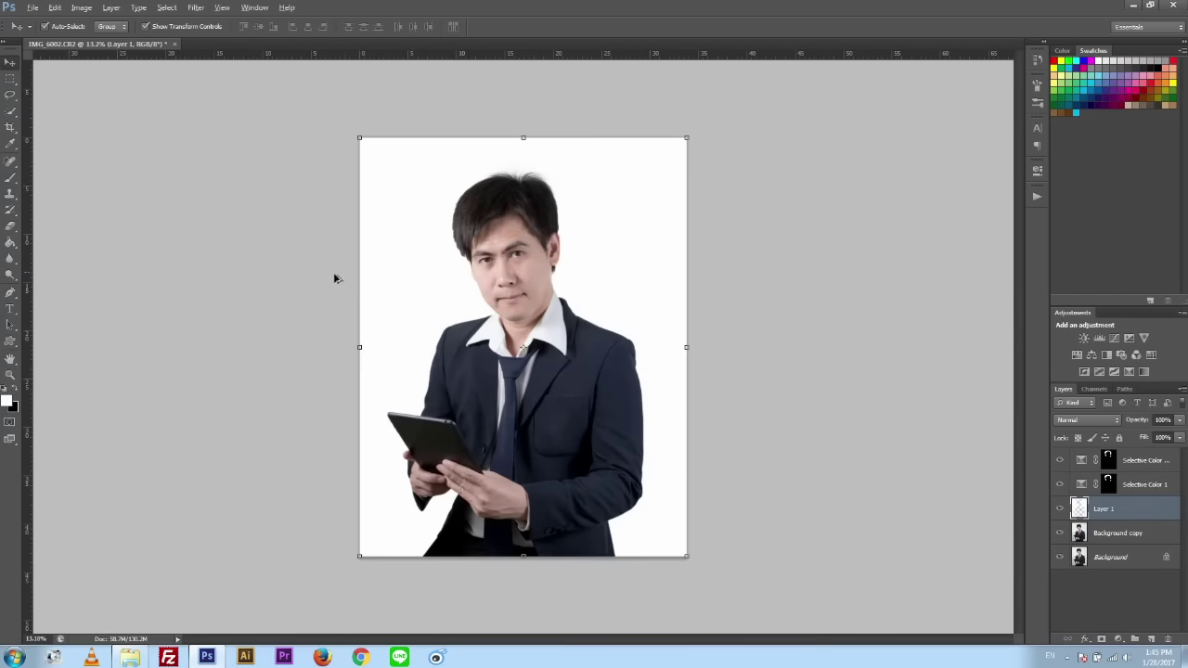
pyautogui.scroll(1, 336, 278)
pyautogui.click(1148, 462)
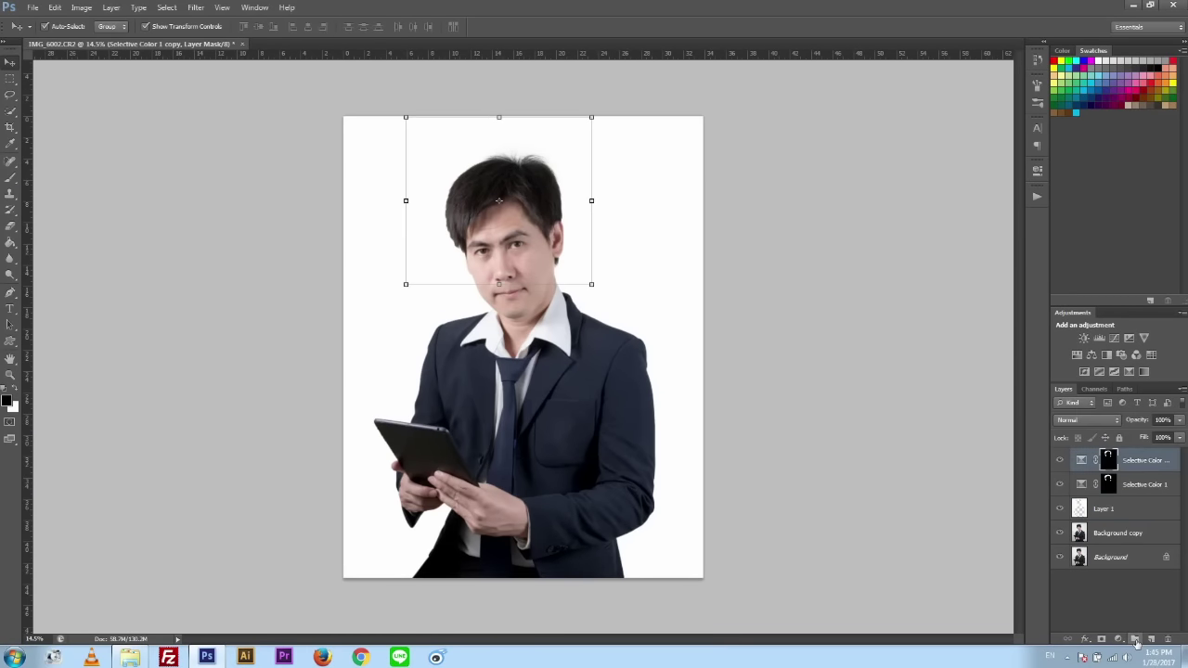
pyautogui.keyDown('shift'); pyautogui.click(1118, 533); pyautogui.keyUp('shift')
pyautogui.hotkey('ctrl', 'g')
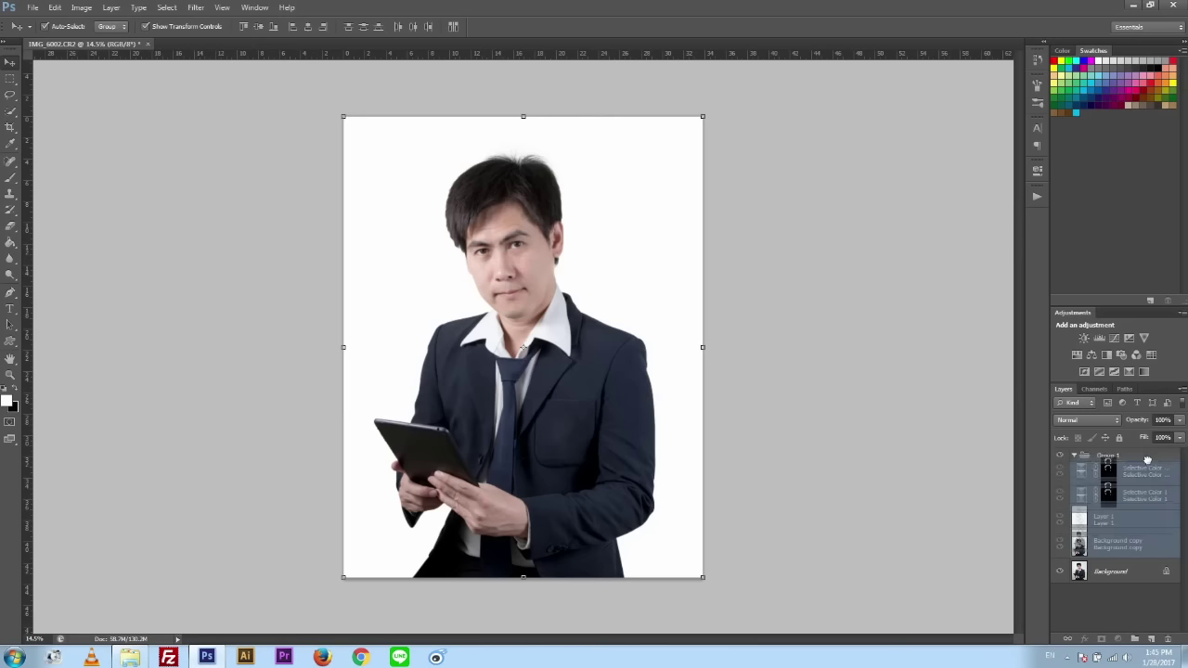
pyautogui.click(1075, 456)
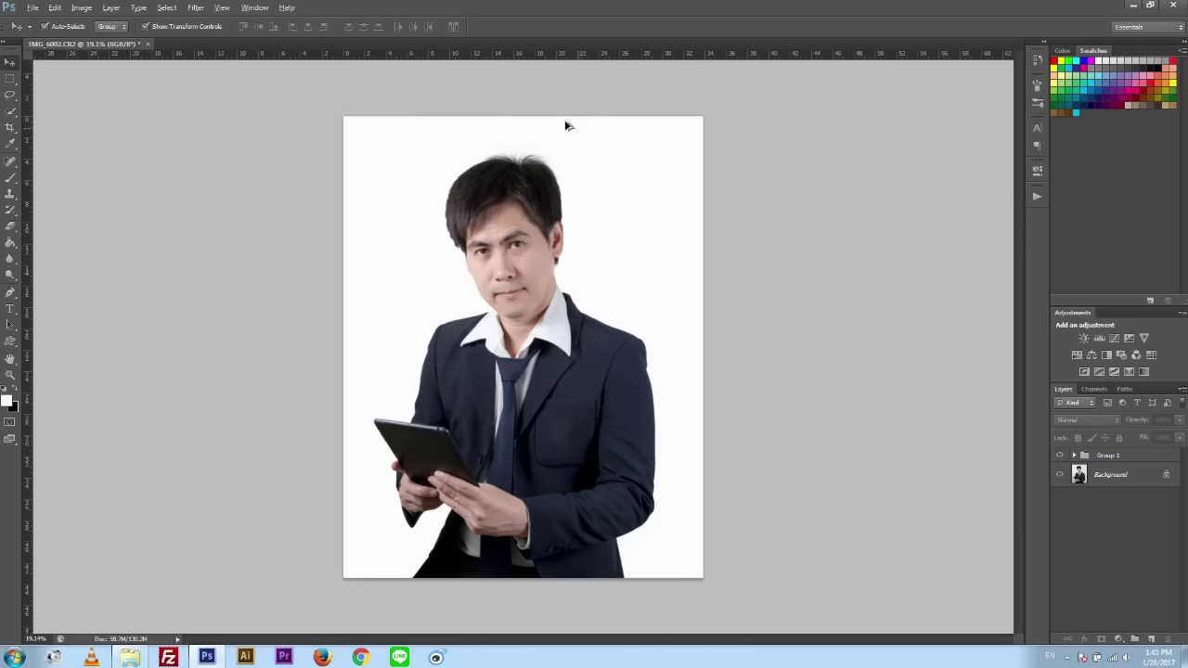
pyautogui.scroll(1, 565, 122)
pyautogui.scroll(1, 483, 133)
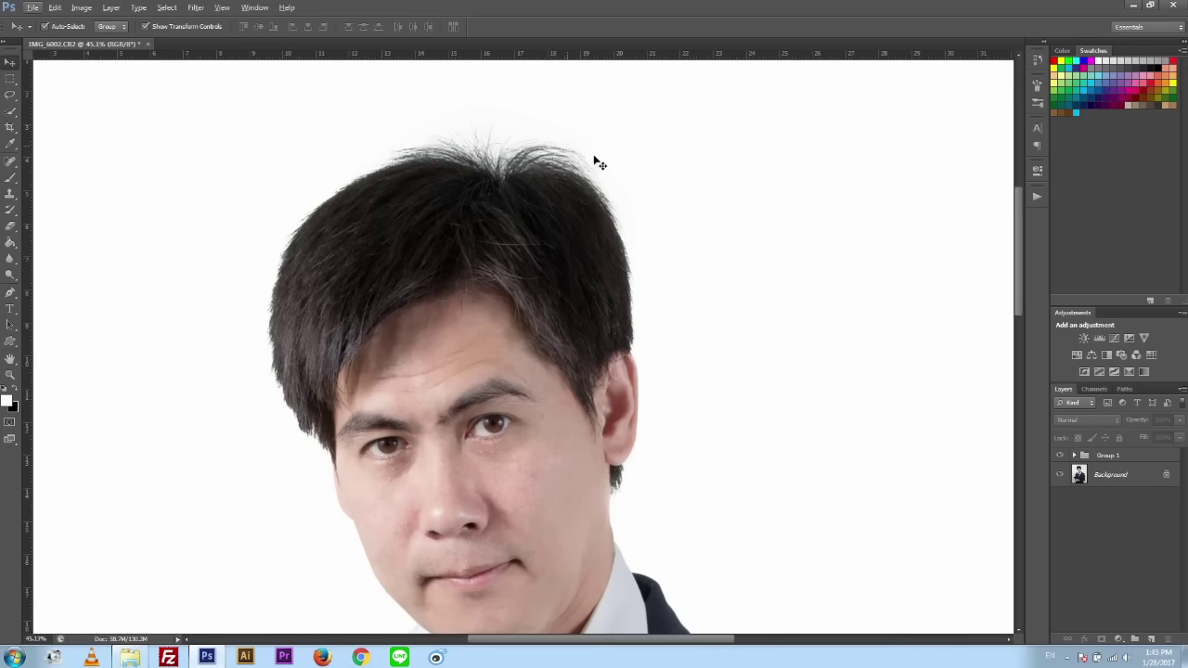
pyautogui.scroll(-1, 315, 334)
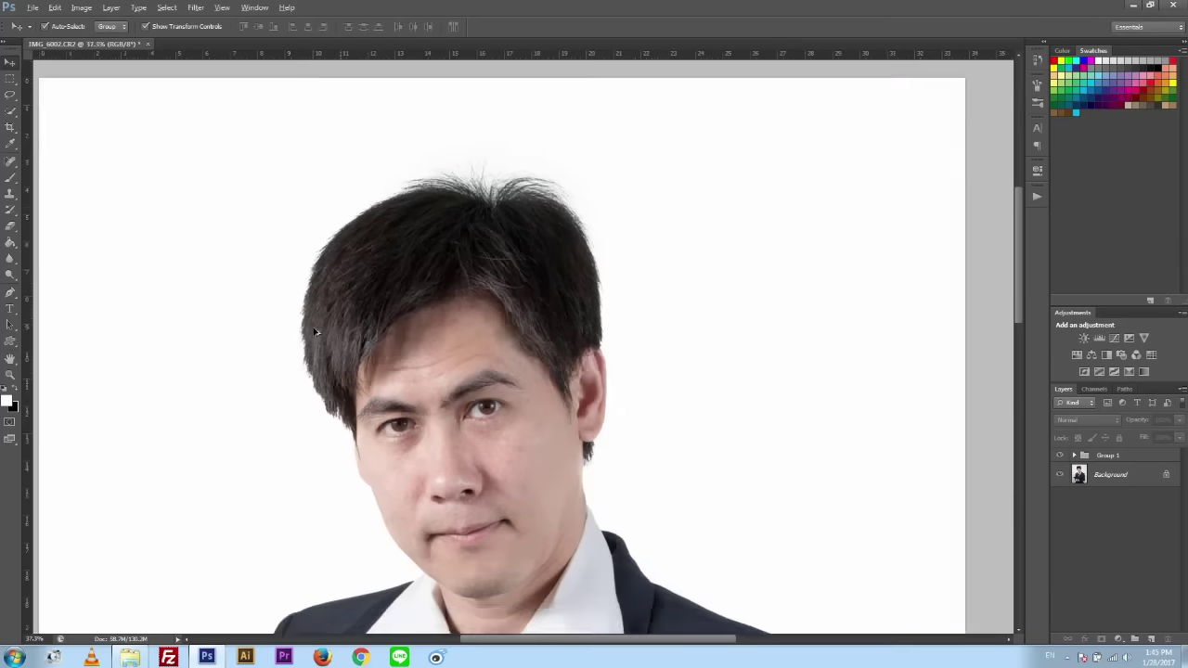
pyautogui.scroll(-1, 304, 367)
pyautogui.scroll(-1, 292, 399)
pyautogui.press('alt')
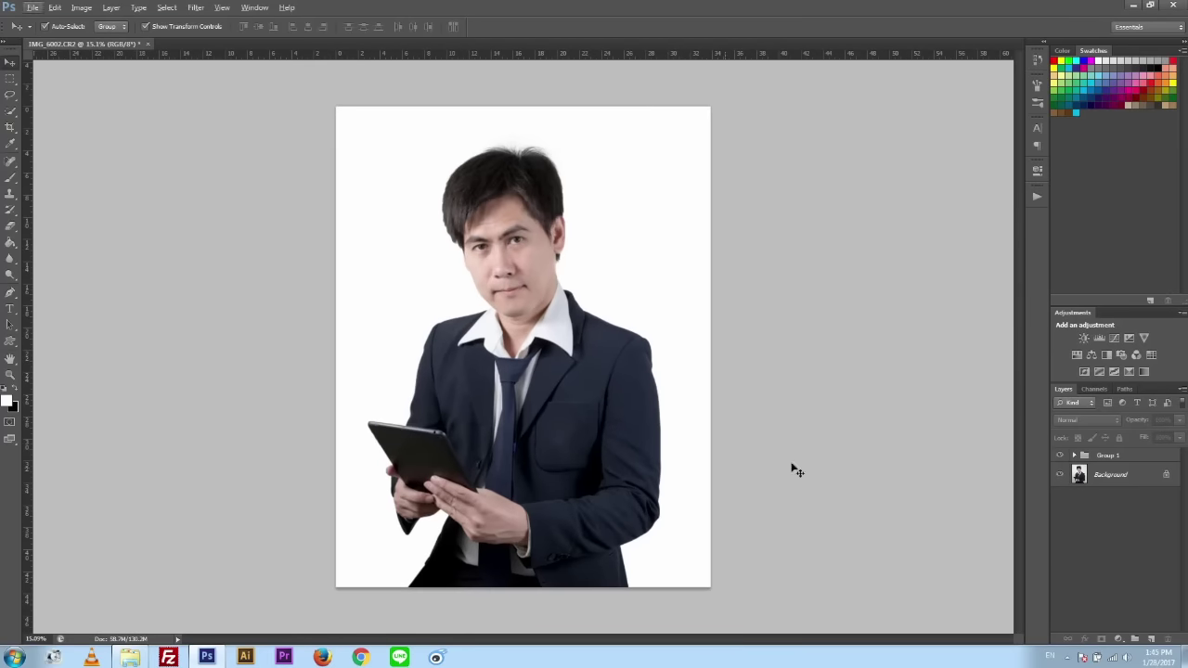
pyautogui.keyDown('alt'); pyautogui.click(1059, 475); pyautogui.keyUp('alt')
pyautogui.click(1059, 455)
pyautogui.scroll(1, 560, 306)
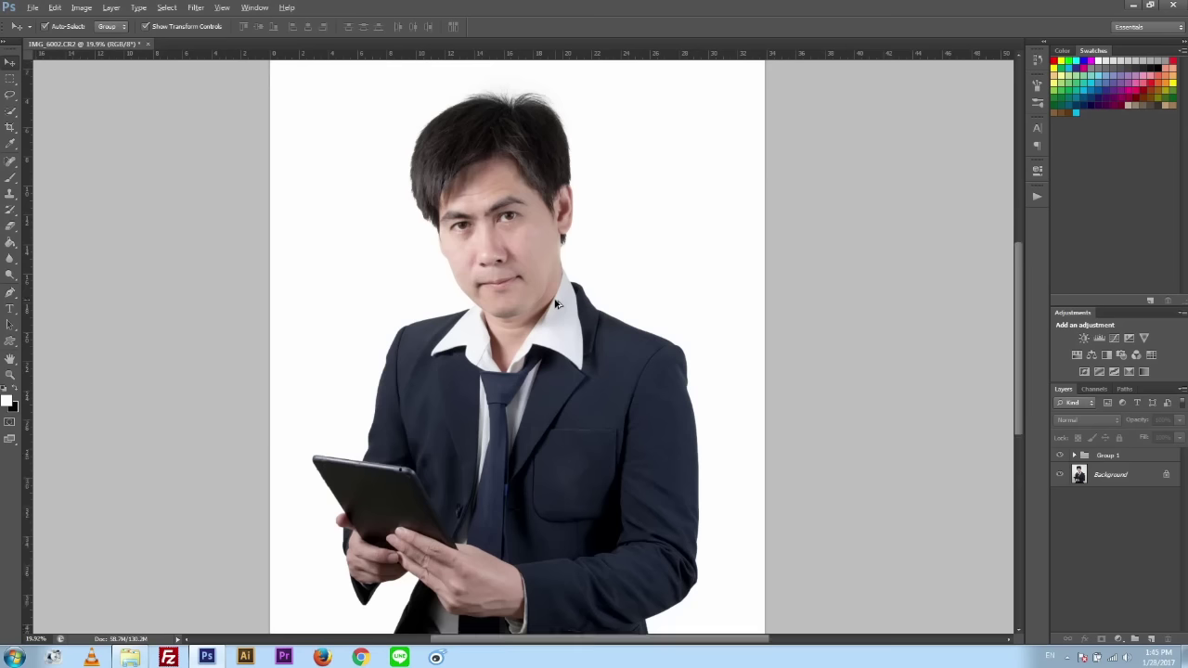
pyautogui.scroll(-1, 695, 277)
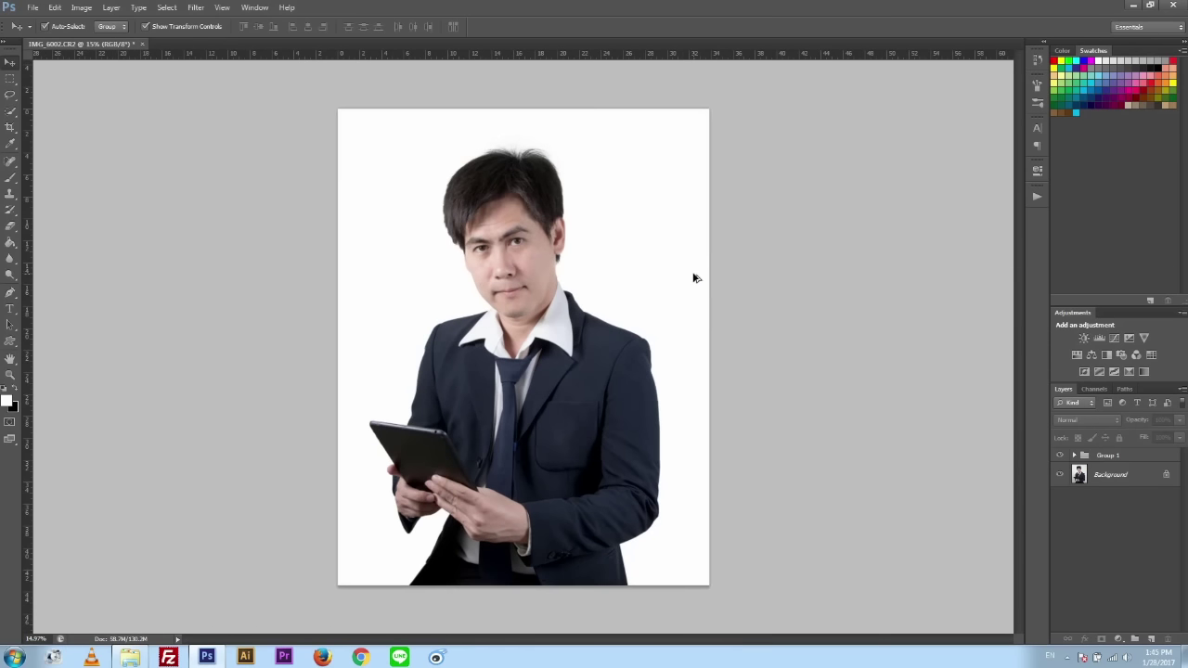
pyautogui.scroll(1, 685, 291)
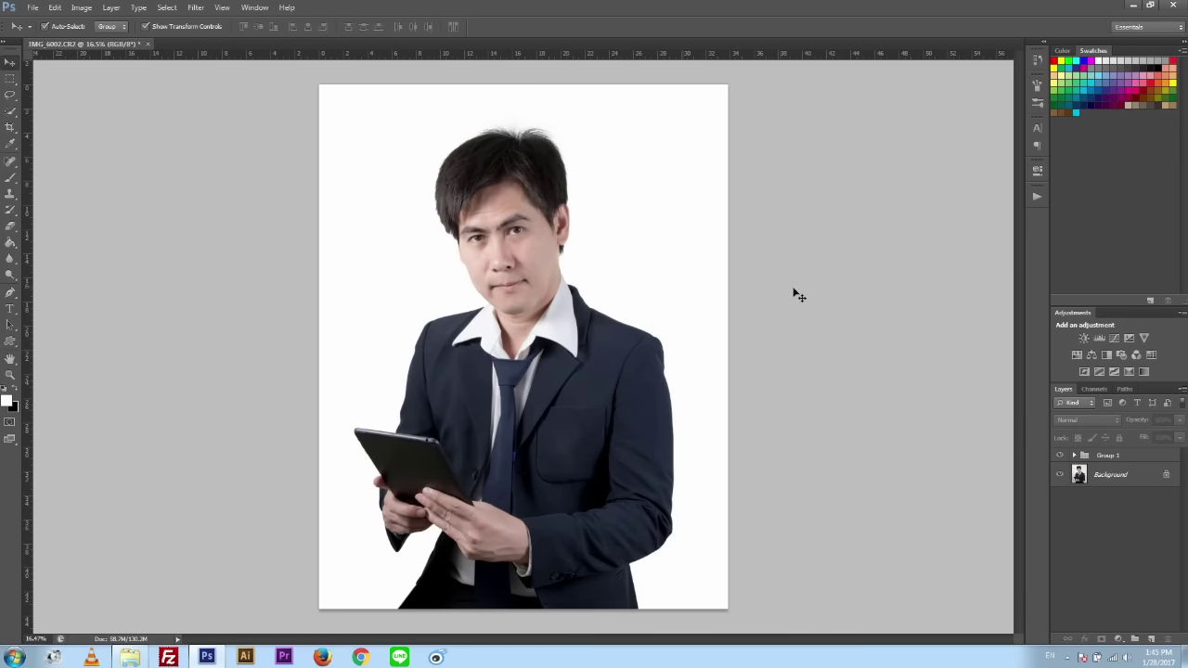